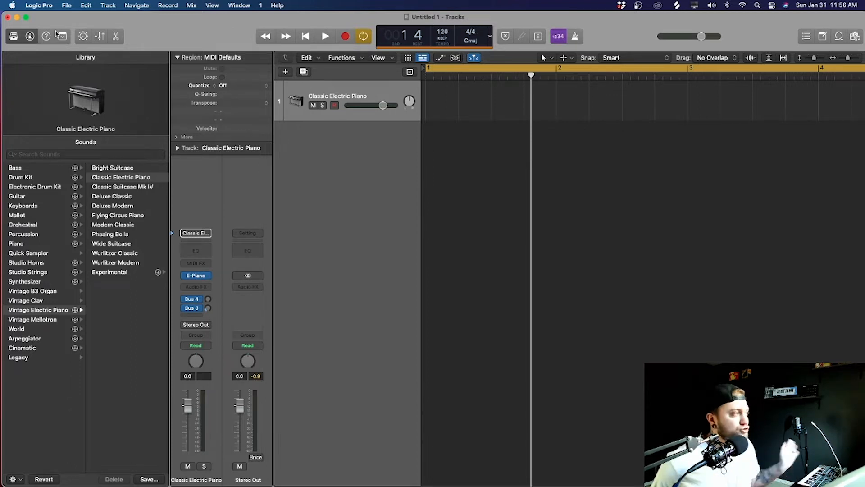
# Step: Check in the Advanced Tools preferences that Show Advanced Tools and all additional options are enabled, and close the preferences
pyautogui.click(29, 4)
pyautogui.moveTo(68, 32)
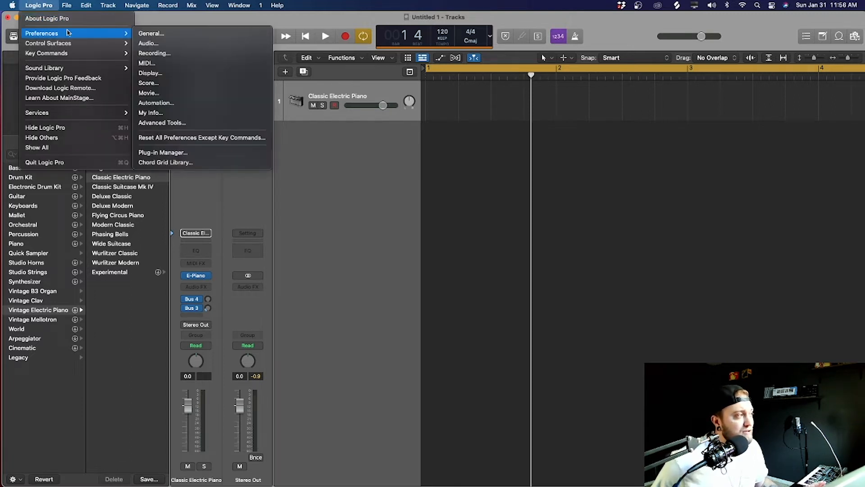
pyautogui.click(187, 123)
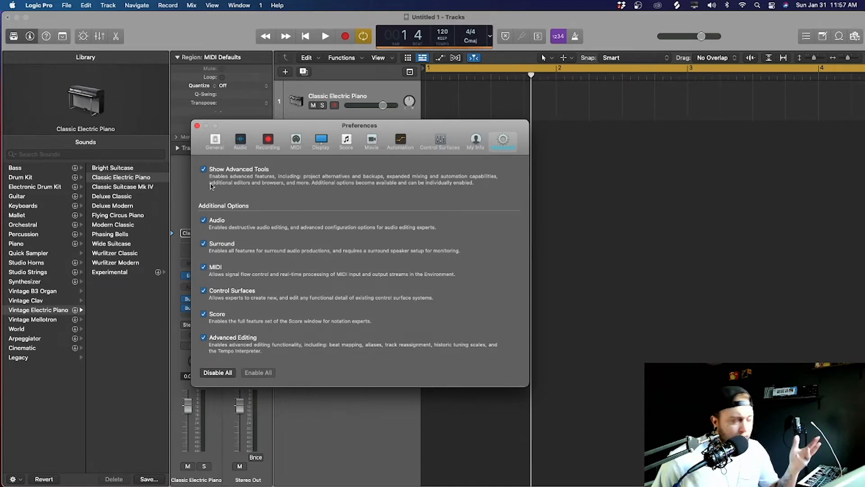
pyautogui.click(197, 125)
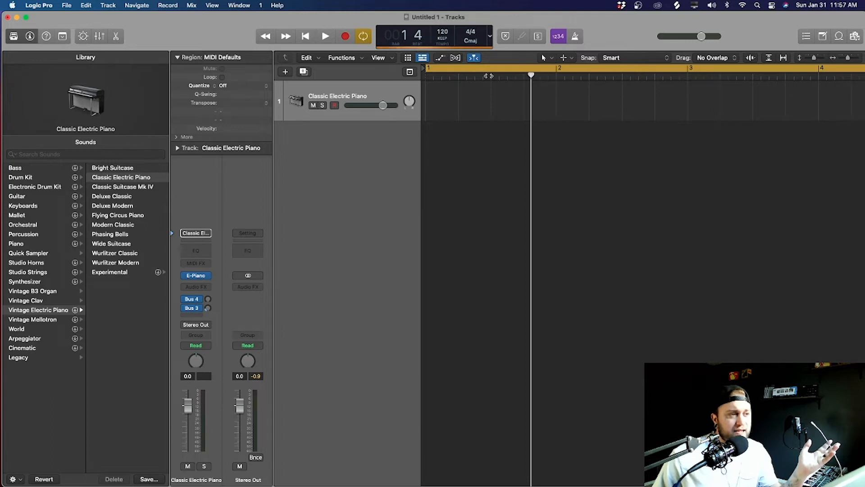
# Step: Turn off the cycle area in the timeline ruler and zoom out the tracks area horizontally
pyautogui.click(491, 69)
pyautogui.scroll(-3, 486, 71)
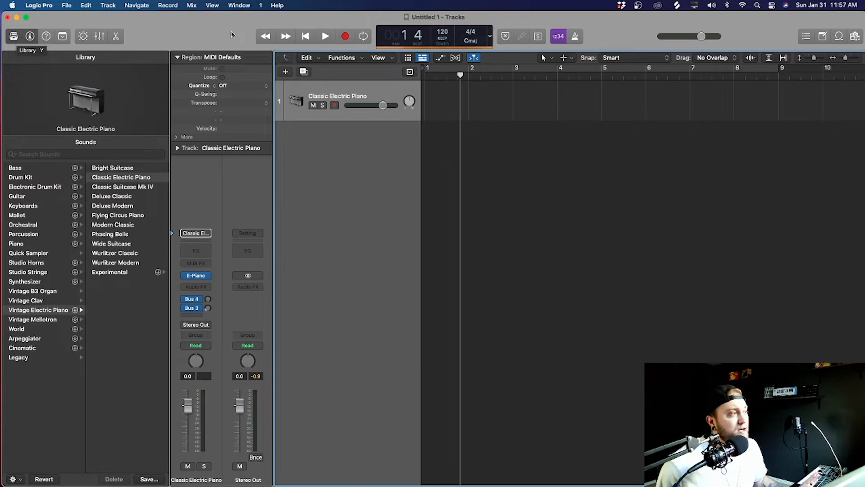
# Step: Hide and restore the Library, and do the same with the Inspector
pyautogui.click(14, 36)
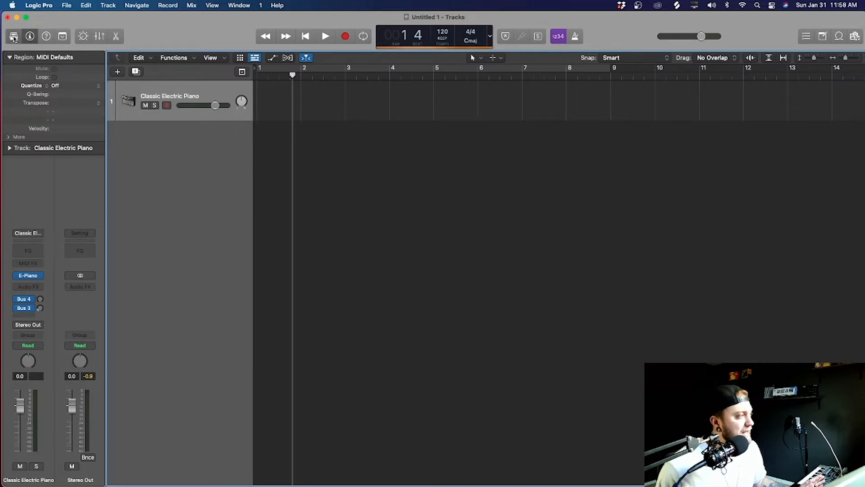
pyautogui.click(14, 36)
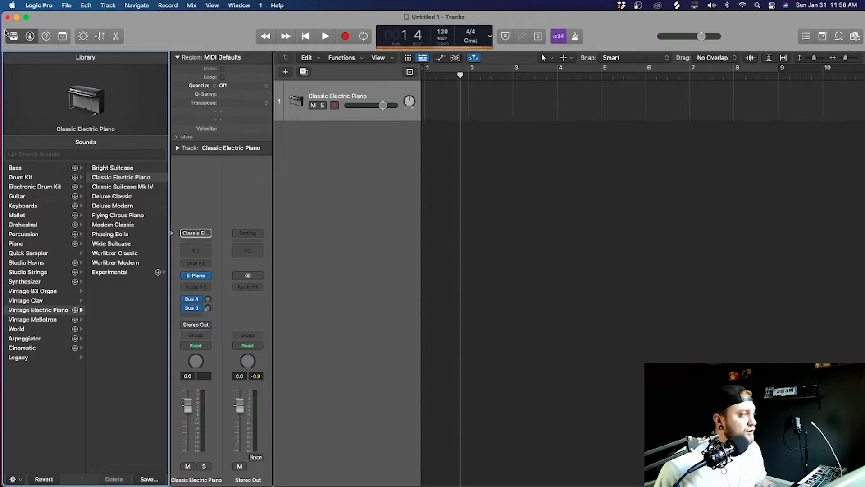
pyautogui.click(30, 36)
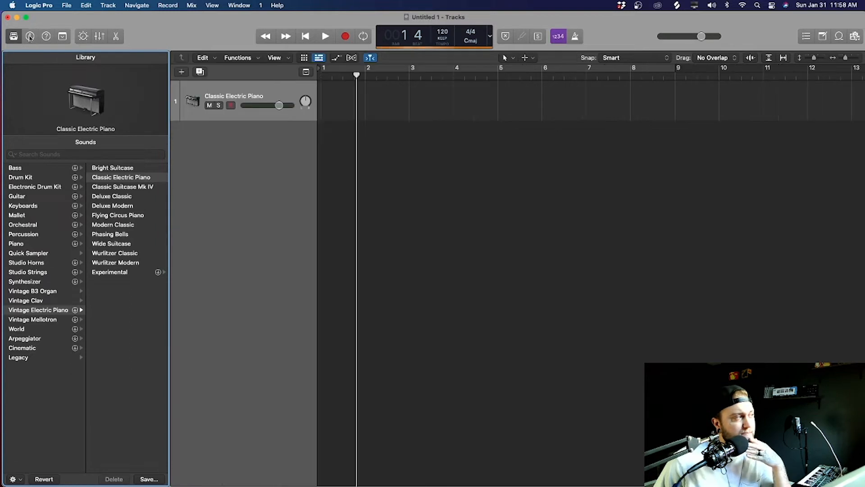
pyautogui.click(30, 37)
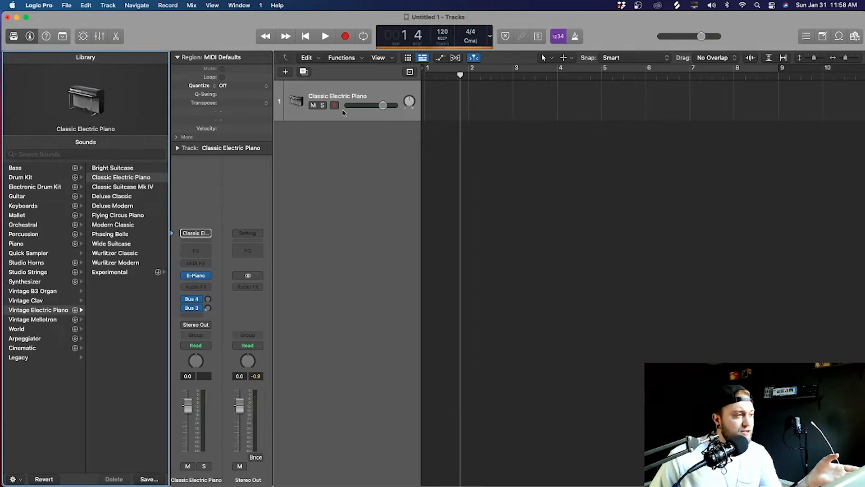
# Step: Expand the additional MIDI region parameters in the Inspector and collapse the whole Region section
pyautogui.click(177, 138)
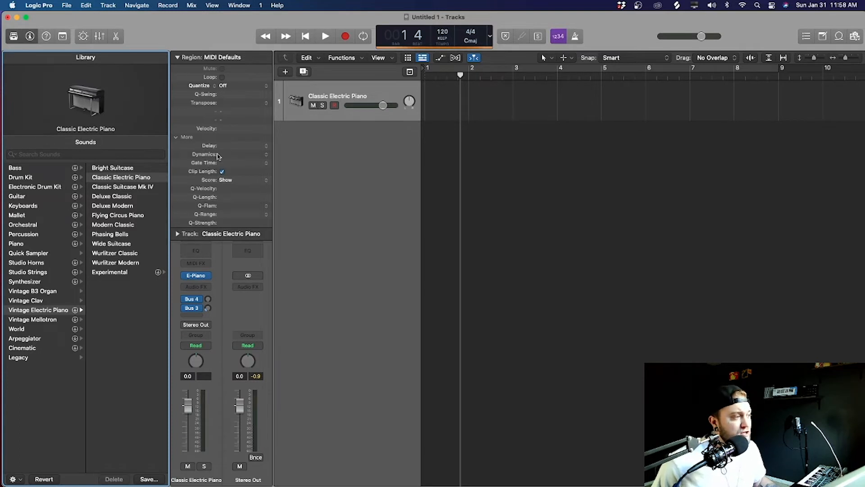
pyautogui.click(178, 57)
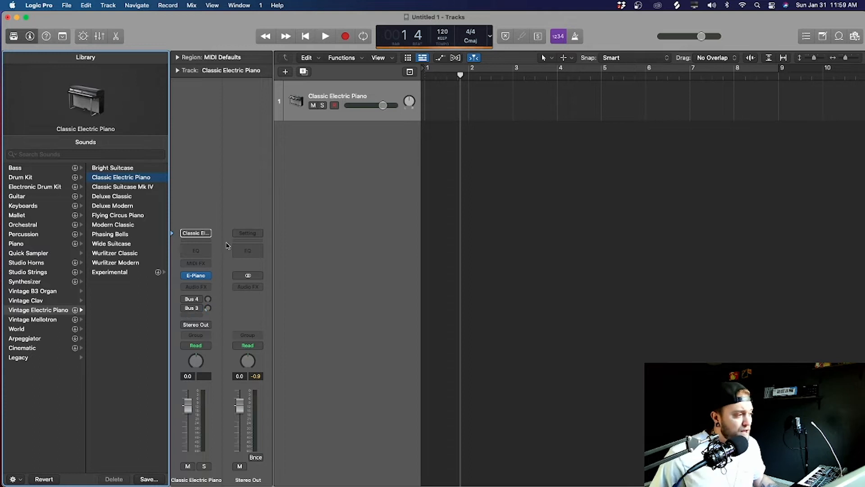
# Step: Insert a Channel EQ on the Classic Electric Piano channel strip, close its window, and remove the plug-in again
pyautogui.doubleClick(195, 250)
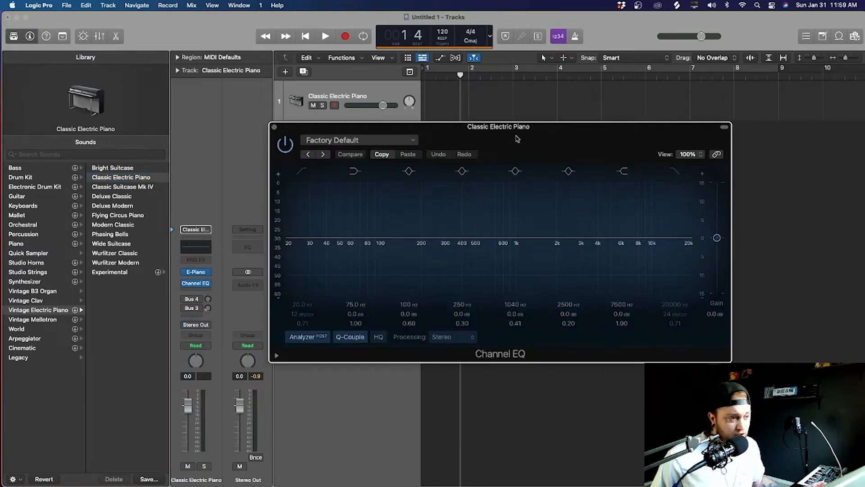
pyautogui.click(274, 126)
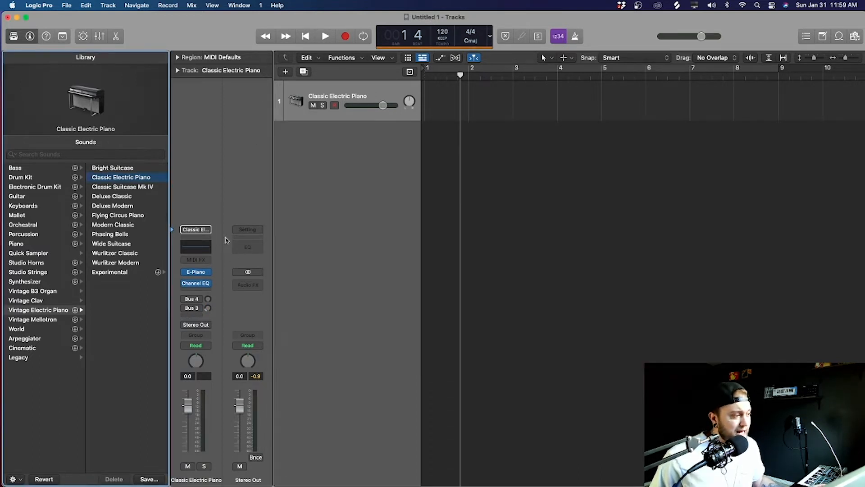
pyautogui.click(206, 289)
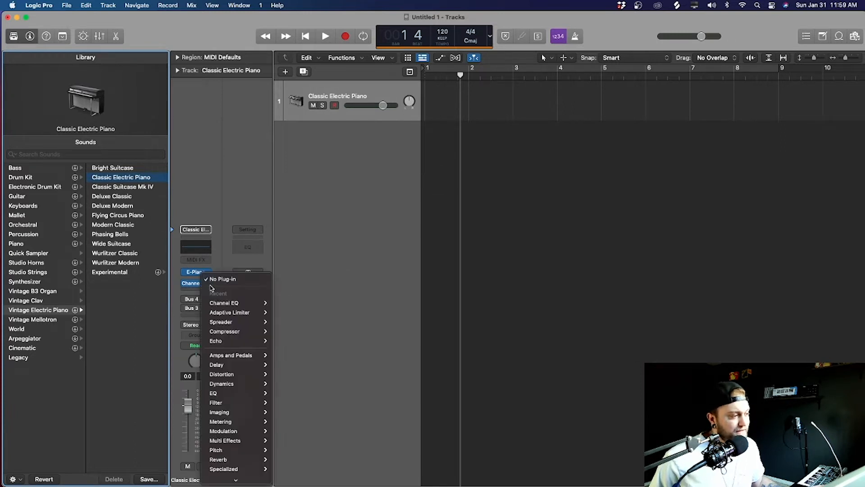
pyautogui.click(227, 283)
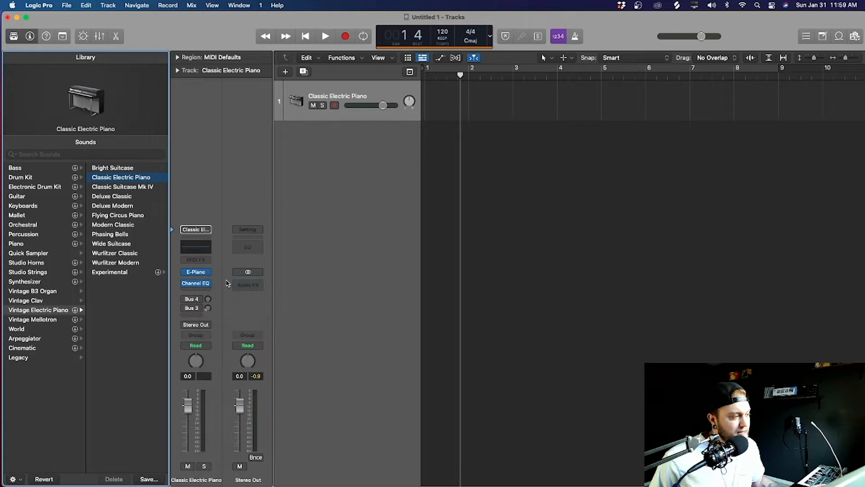
pyautogui.click(207, 284)
pyautogui.click(229, 269)
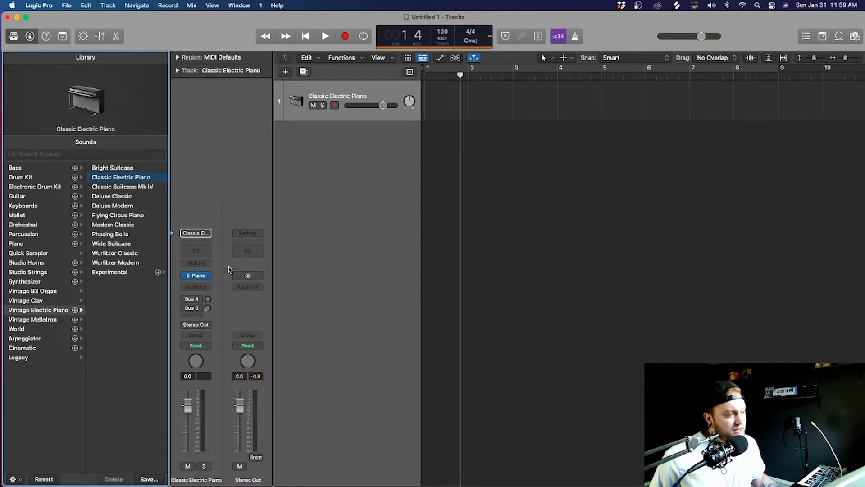
# Step: Examine the audio effect categories available for the Classic Electric Piano channel strip, including Imaging and Dynamics
pyautogui.click(201, 288)
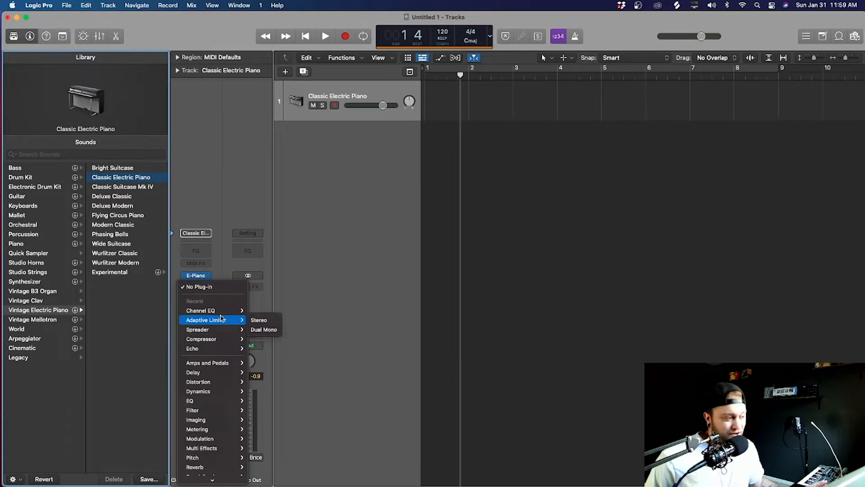
pyautogui.scroll(-2, 219, 314)
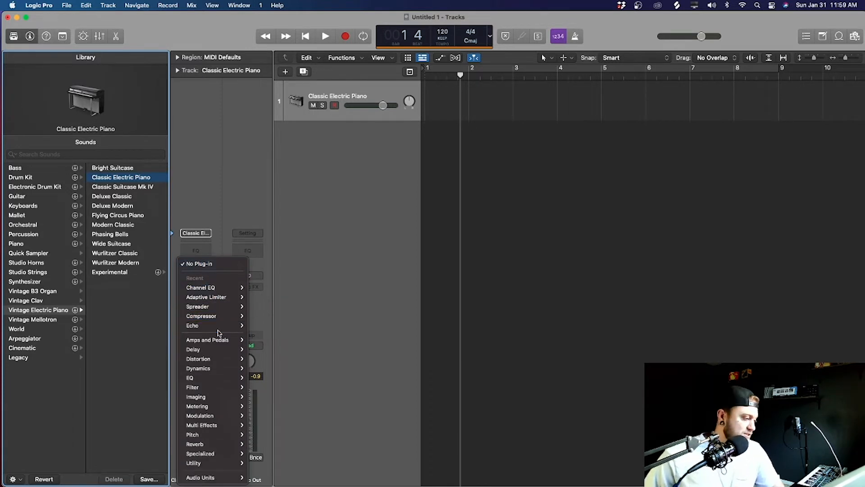
pyautogui.moveTo(224, 379)
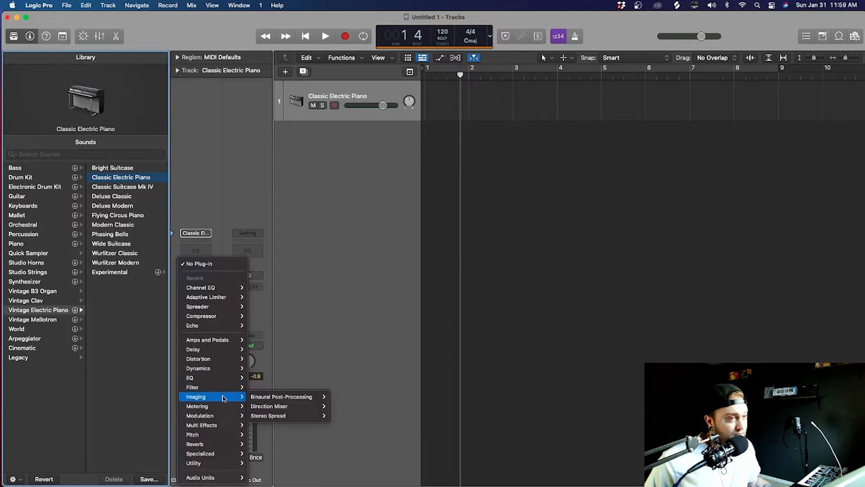
pyautogui.moveTo(217, 476)
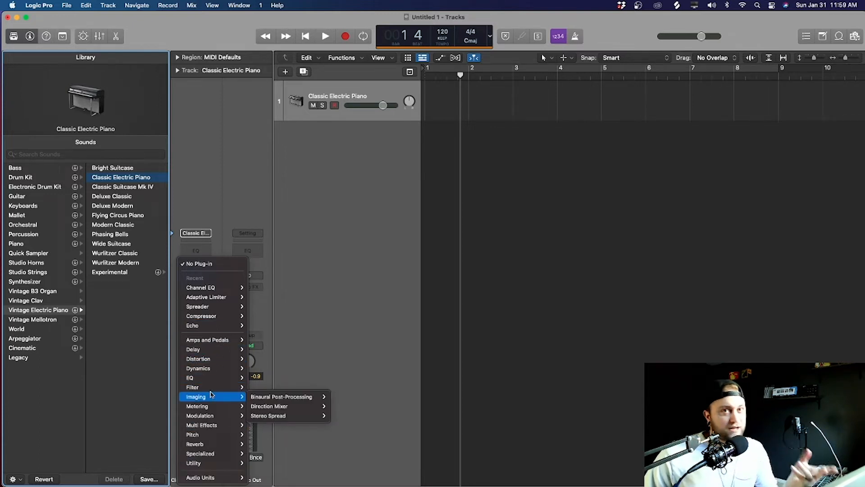
pyautogui.moveTo(225, 370)
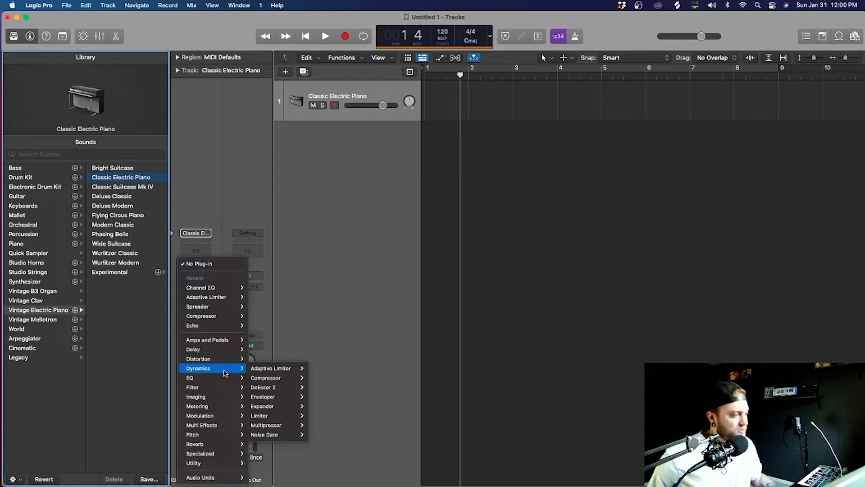
pyautogui.click(348, 242)
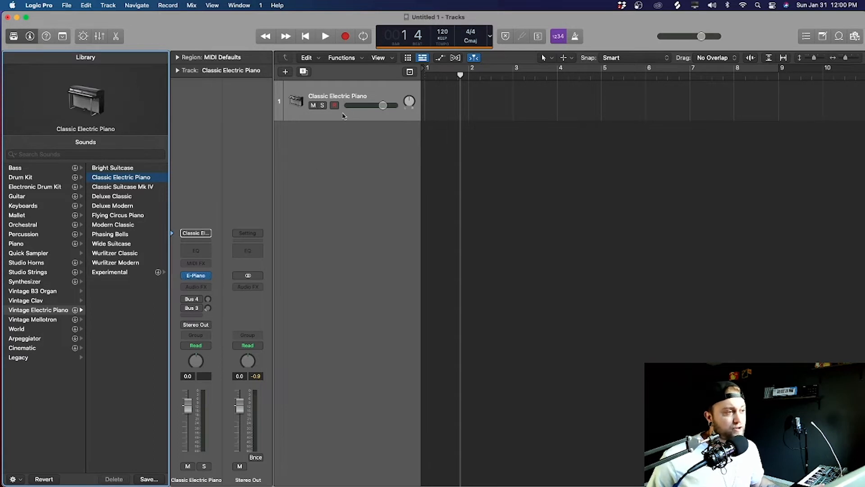
# Step: Bypass the E-Piano instrument on the channel strip and switch it back on
pyautogui.moveTo(204, 278)
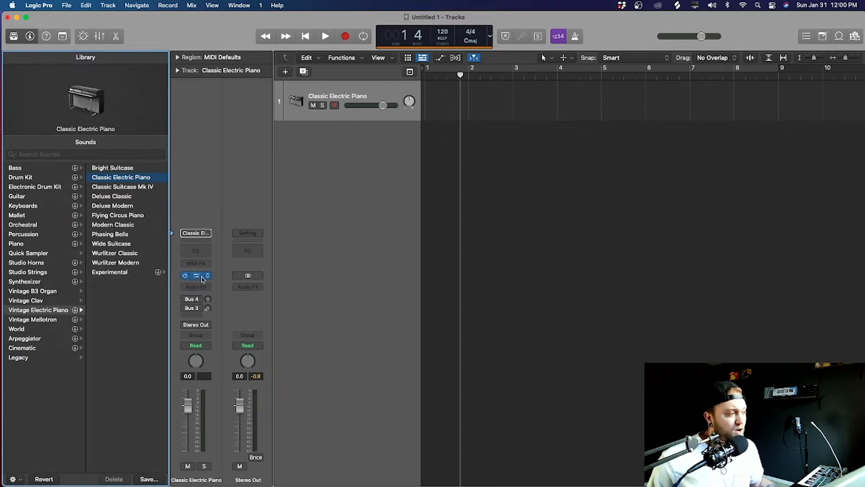
pyautogui.click(184, 275)
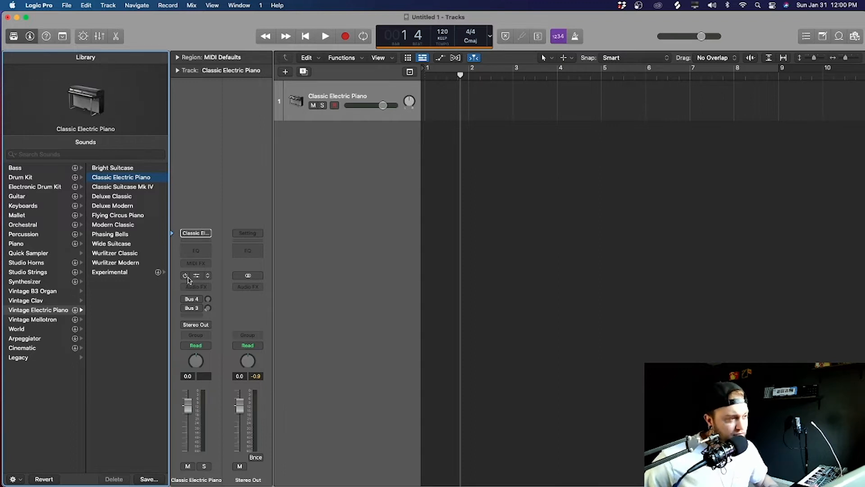
pyautogui.click(185, 276)
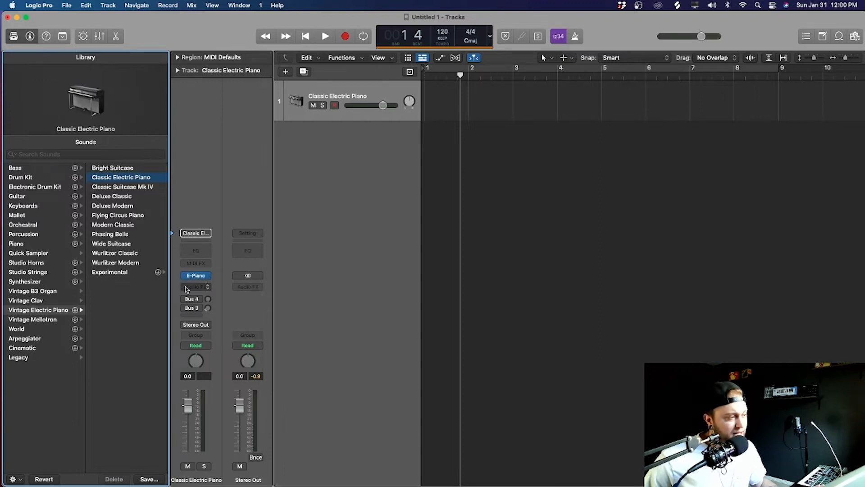
# Step: Replace the track's E-Piano instrument with Alchemy in stereo and move its window up so the whole preset browser can be seen
pyautogui.click(210, 275)
pyautogui.moveTo(210, 273)
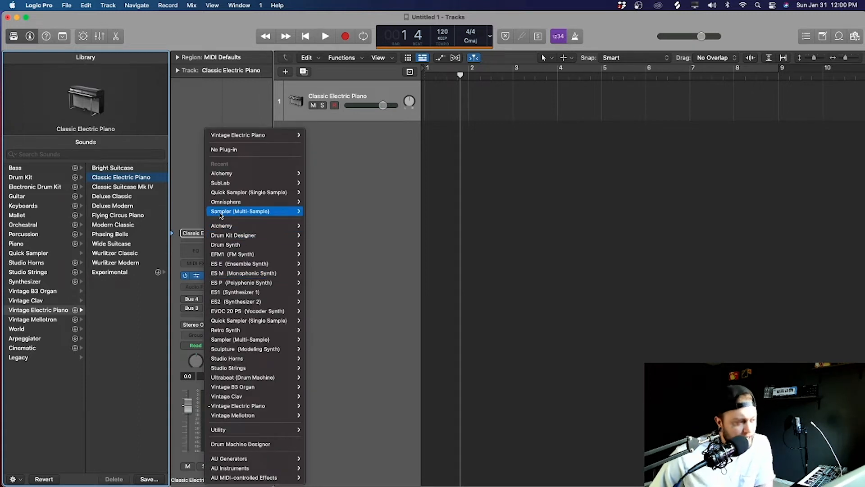
pyautogui.moveTo(224, 211)
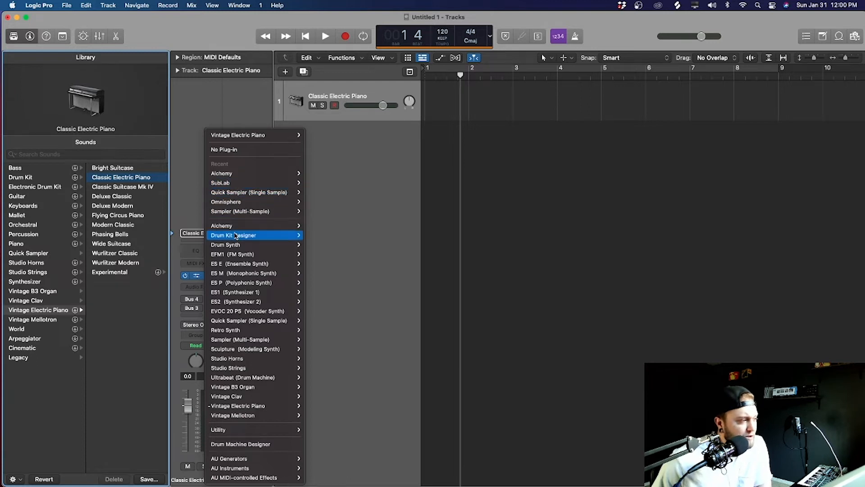
pyautogui.moveTo(235, 236)
pyautogui.moveTo(251, 270)
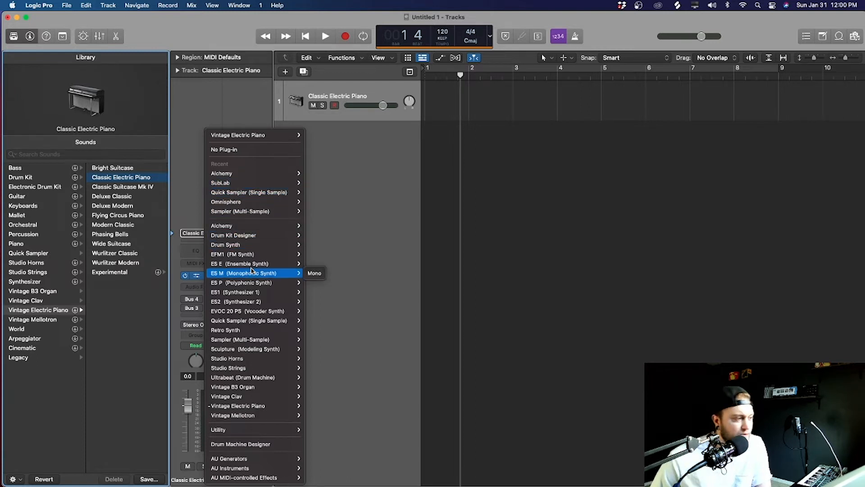
pyautogui.moveTo(258, 313)
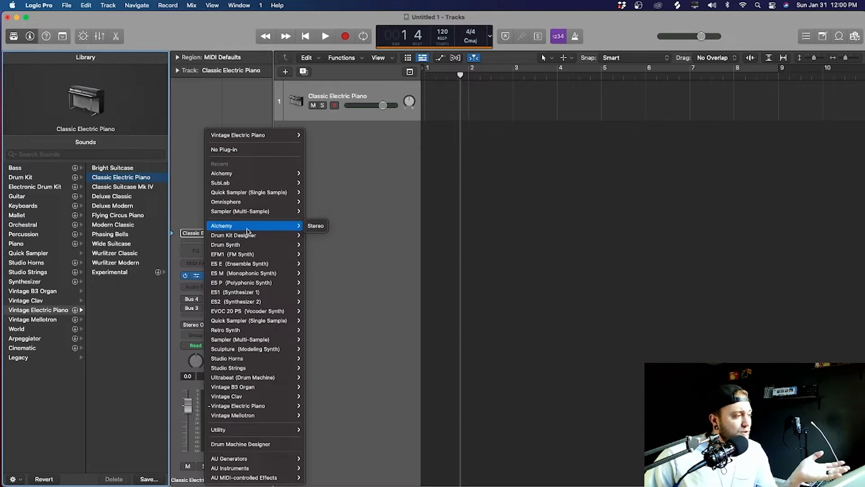
pyautogui.click(316, 227)
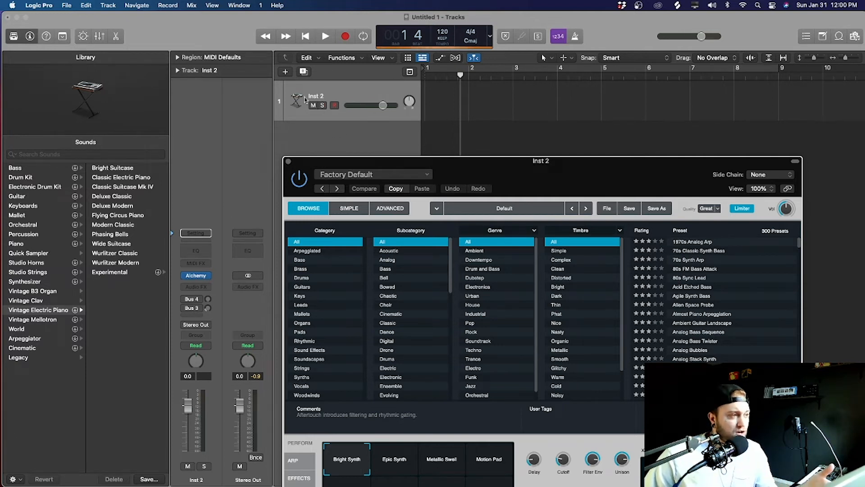
pyautogui.moveTo(512, 180); pyautogui.dragTo(467, 96)
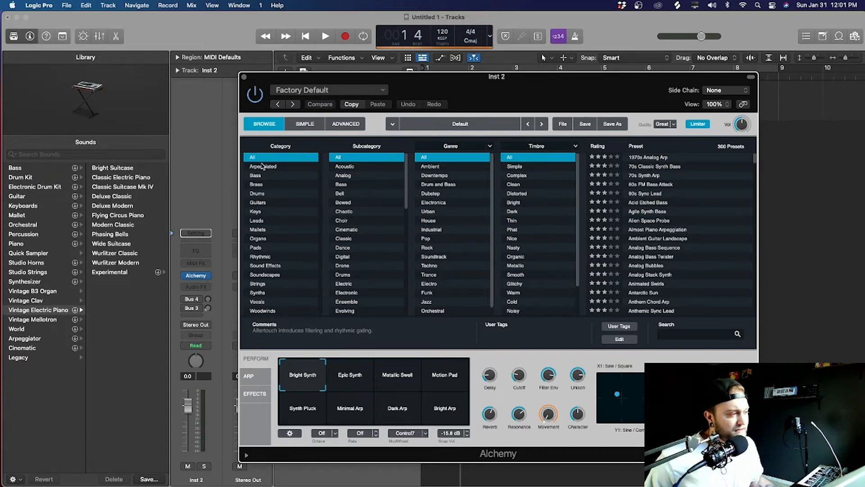
# Step: Filter Alchemy's presets to the Keys category, load the Mellow Chimes preset, and close the Alchemy window
pyautogui.click(256, 211)
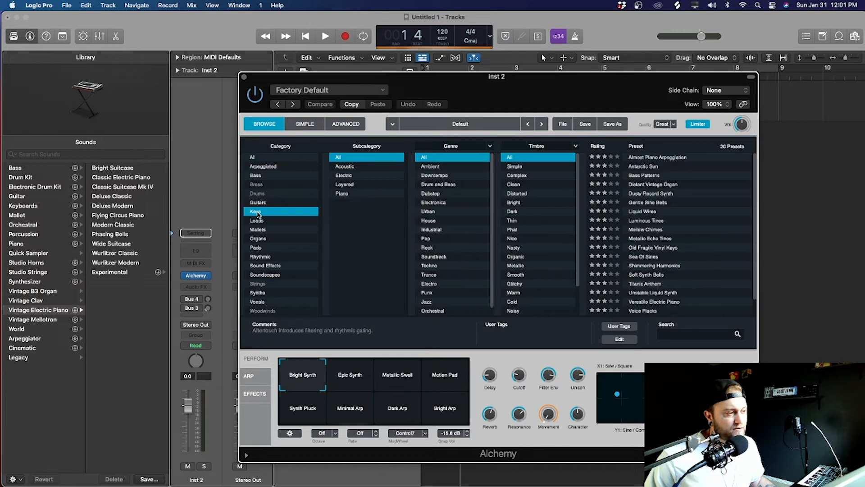
pyautogui.scroll(-2, 644, 180)
pyautogui.scroll(2, 643, 180)
pyautogui.scroll(-2, 645, 180)
pyautogui.scroll(2, 645, 180)
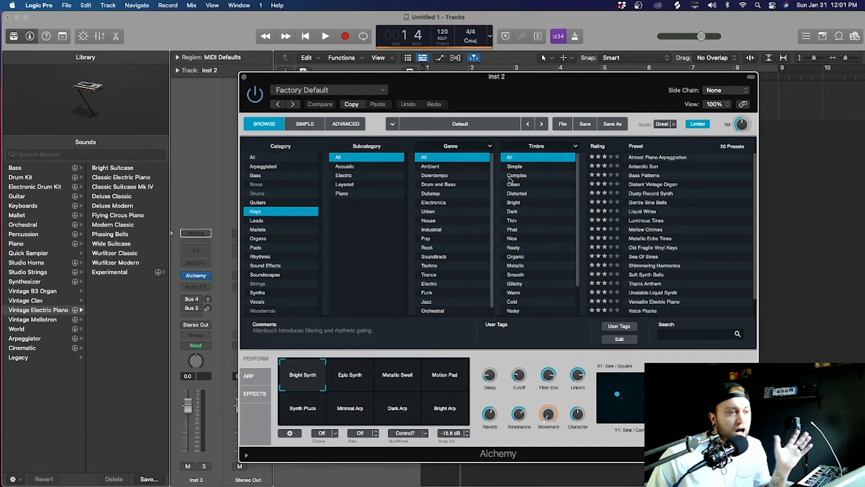
pyautogui.scroll(-2, 656, 180)
pyautogui.scroll(2, 659, 185)
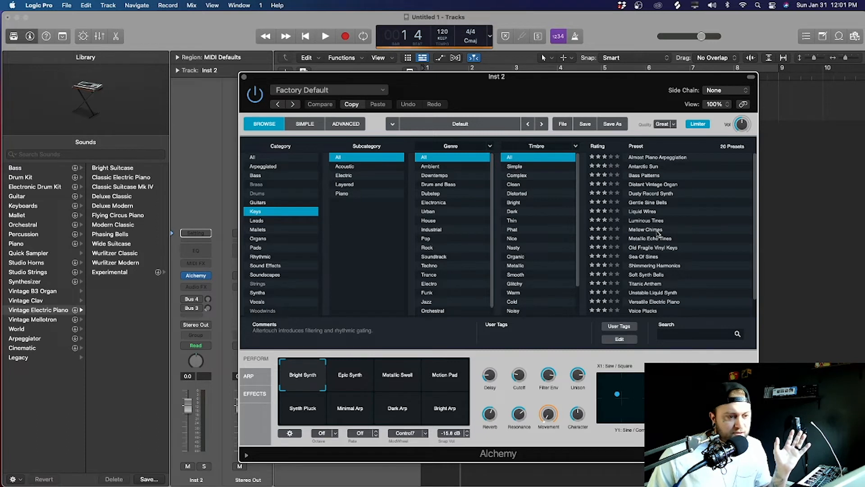
pyautogui.click(658, 230)
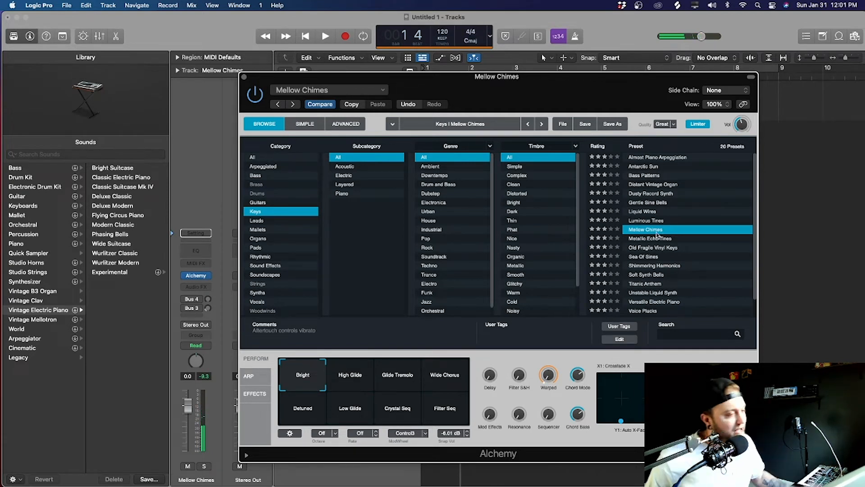
pyautogui.click(243, 78)
# Step: Examine the software instruments offered for the Mellow Chimes channel strip without replacing Alchemy
pyautogui.click(206, 275)
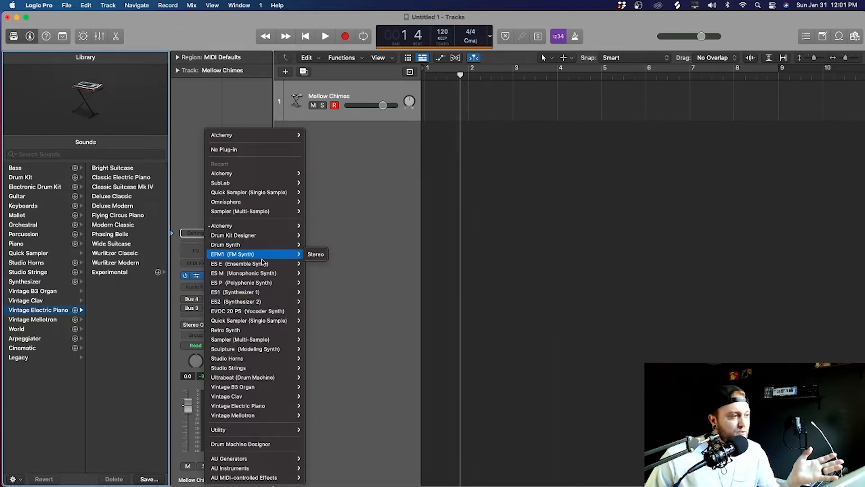
pyautogui.click(351, 267)
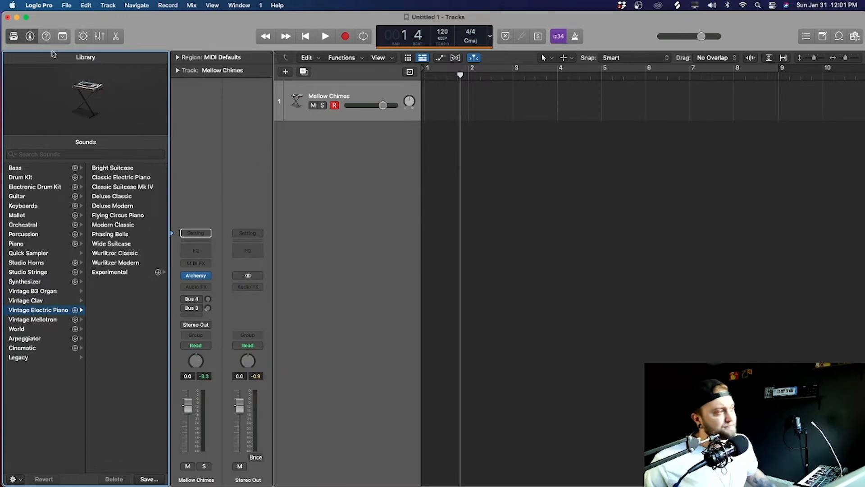
# Step: Show and hide the control bar's toolbar, and show and hide the Mellow Chimes track's Smart Controls
pyautogui.click(62, 36)
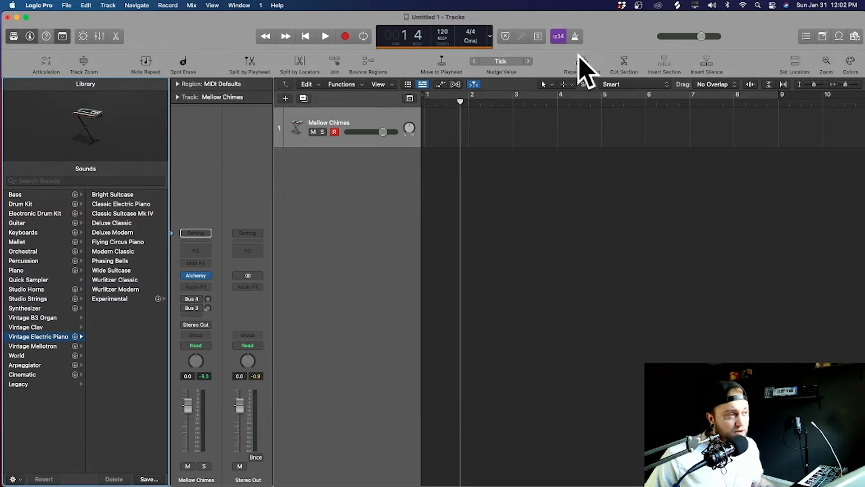
pyautogui.click(63, 37)
pyautogui.click(84, 36)
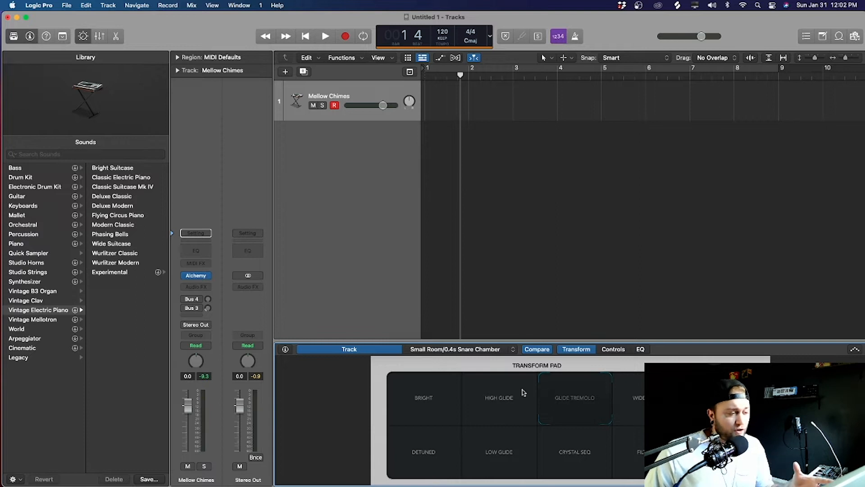
pyautogui.click(83, 36)
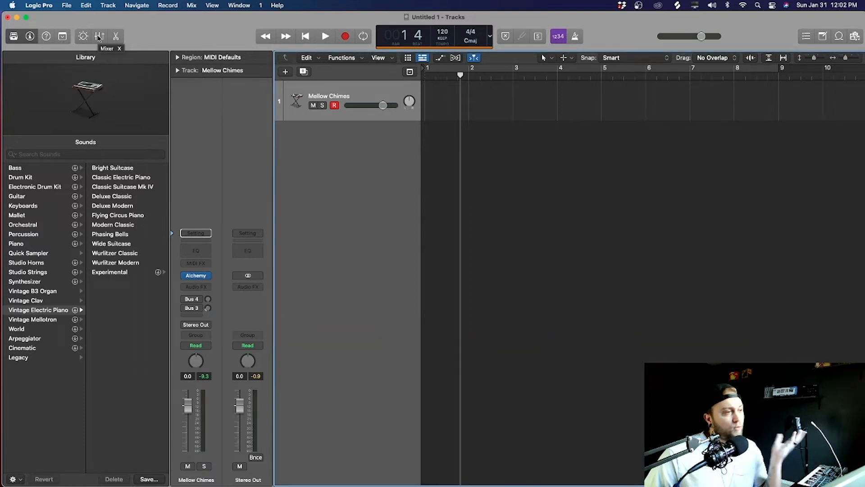
# Step: Open the Mixer and duplicate the Mellow Chimes track three times to add more channel strips
pyautogui.click(99, 37)
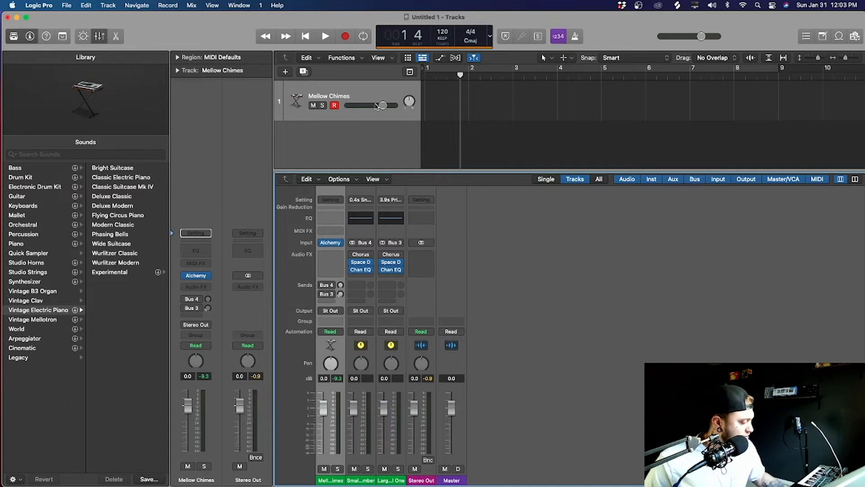
pyautogui.press('super+d')
pyautogui.press('super+d')
pyautogui.press('super+d')
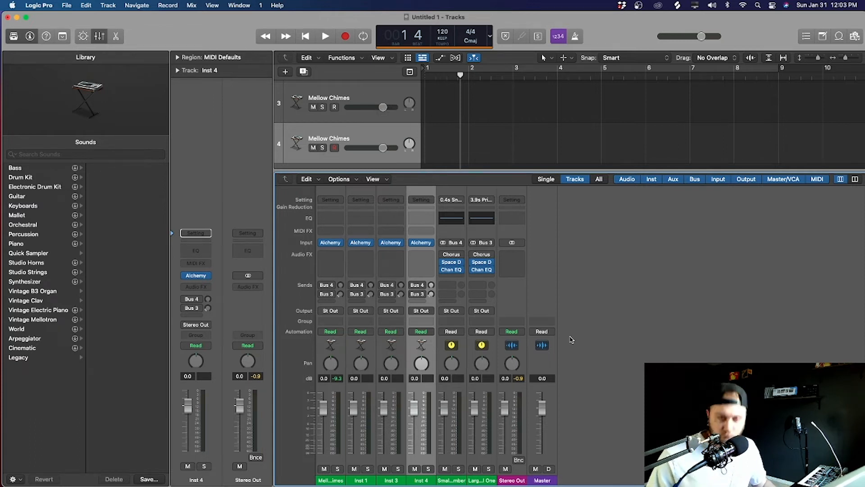
# Step: Close the Mixer and delete the three duplicate Mellow Chimes tracks
pyautogui.press('Delete')
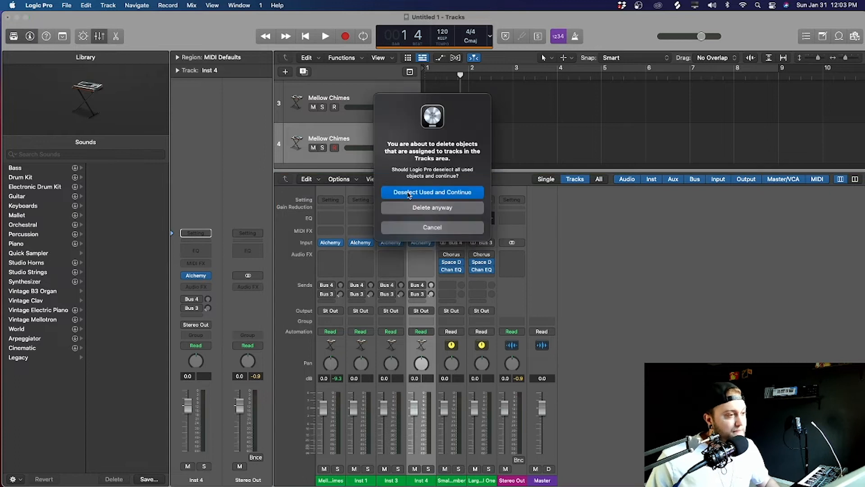
pyautogui.click(432, 194)
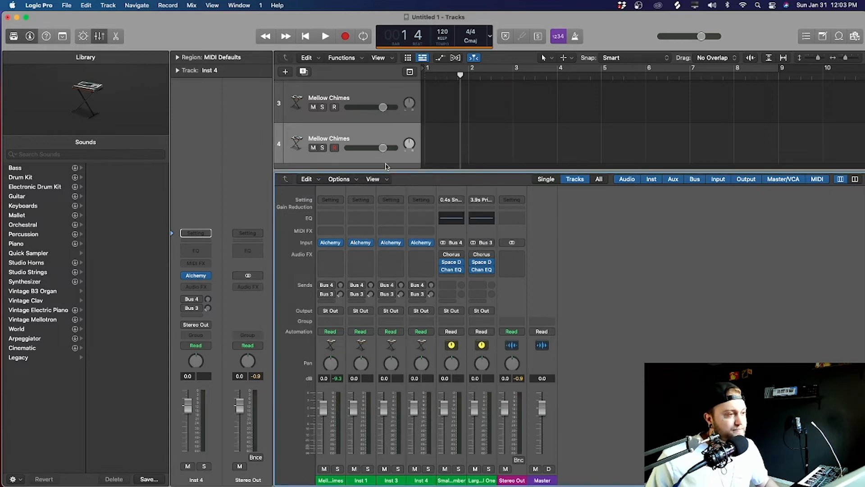
pyautogui.press('x')
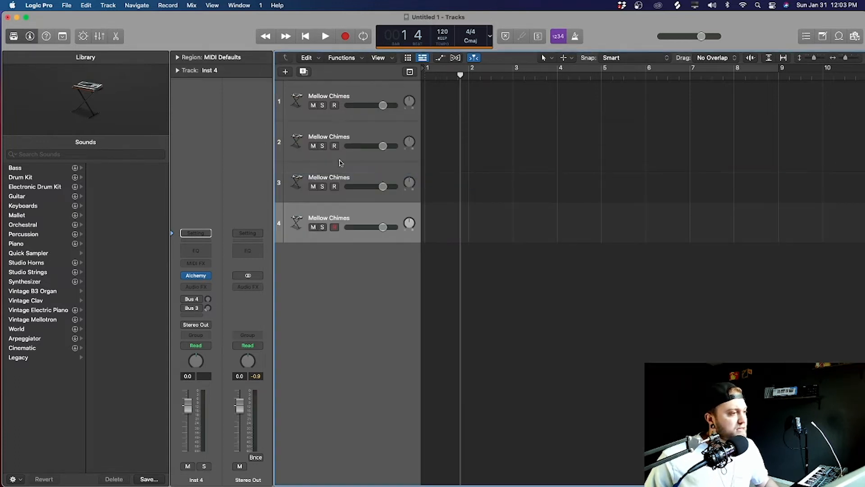
pyautogui.press('super+BackSpace')
pyautogui.press('super+BackSpace')
pyautogui.press('super+BackSpace')
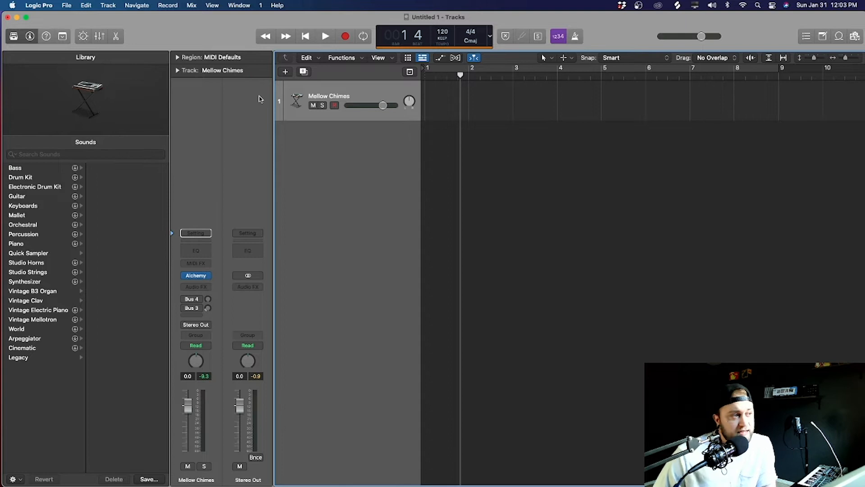
# Step: Start and stop playback, and switch cycle mode on and off
pyautogui.click(323, 37)
pyautogui.click(310, 38)
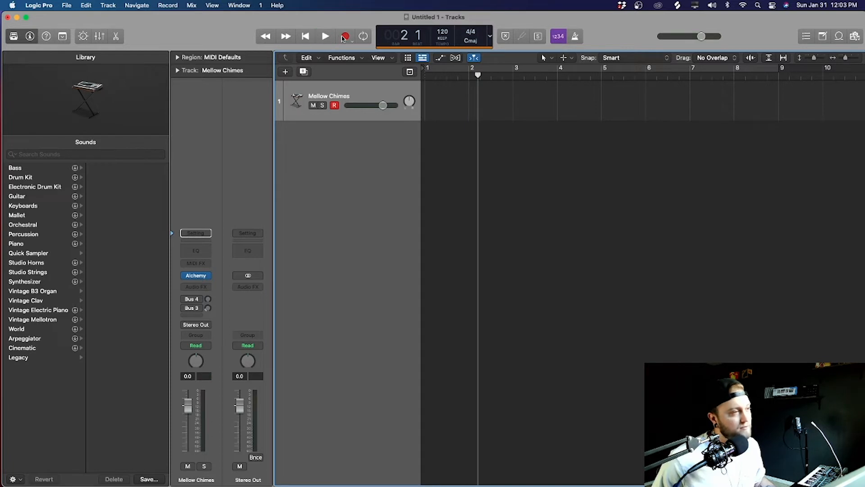
pyautogui.click(364, 37)
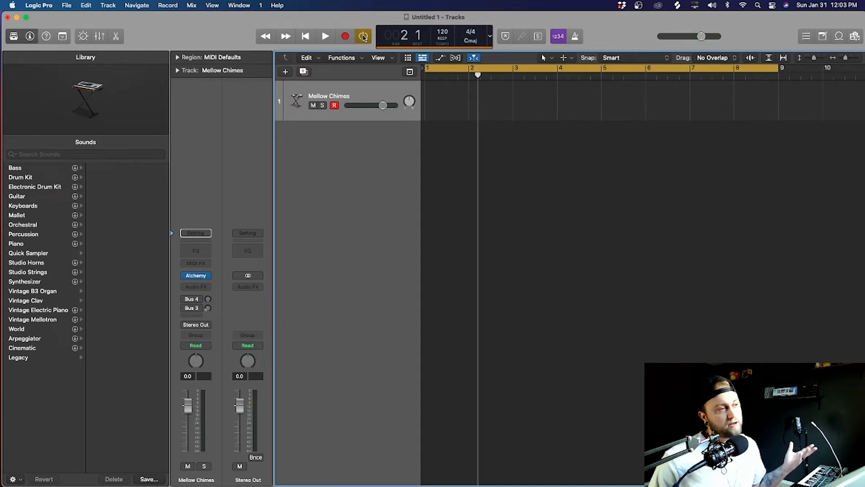
pyautogui.click(364, 37)
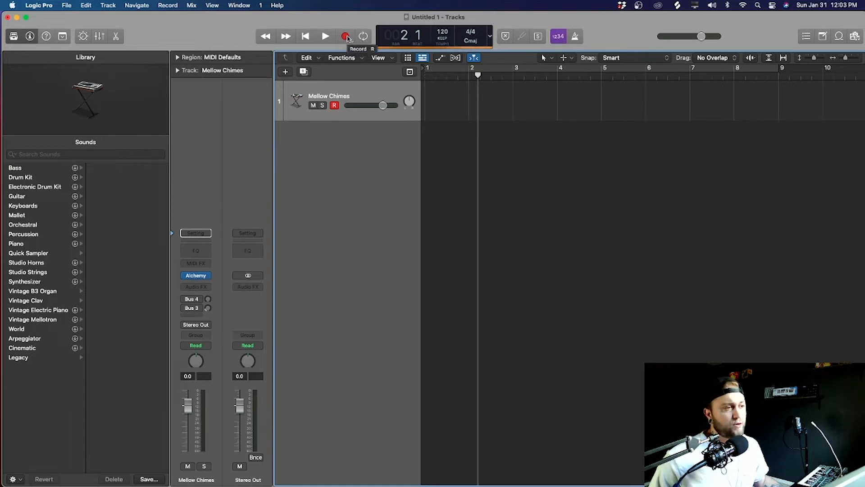
# Step: Start a recording on the Mellow Chimes track and stop it after the count-in
pyautogui.click(346, 37)
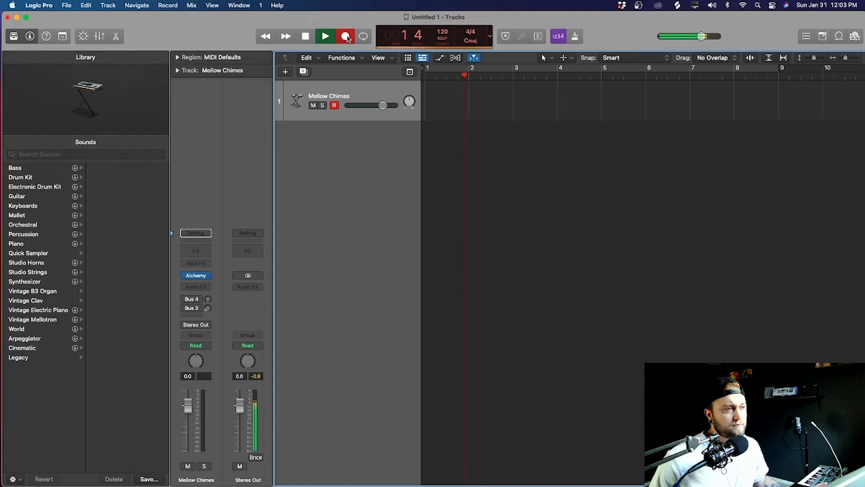
pyautogui.press('space')
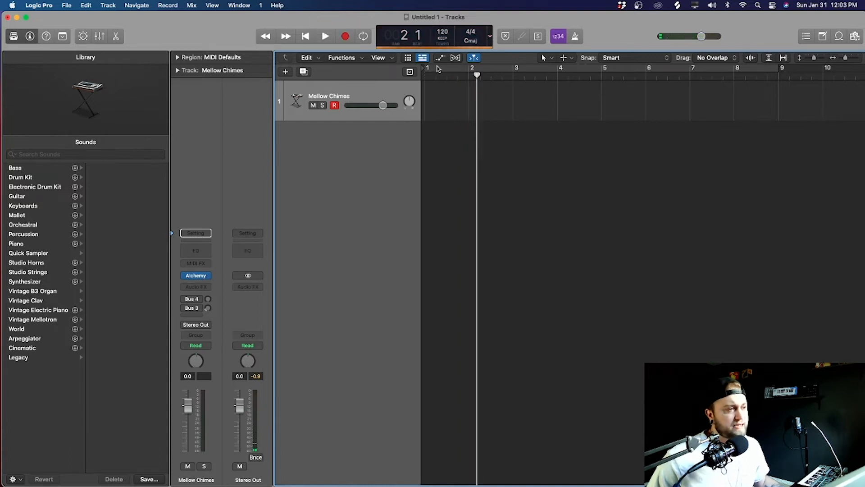
# Step: Set a cycle area from bar 1 to bar 8 and try a short recording in it with the count-in
pyautogui.click(358, 36)
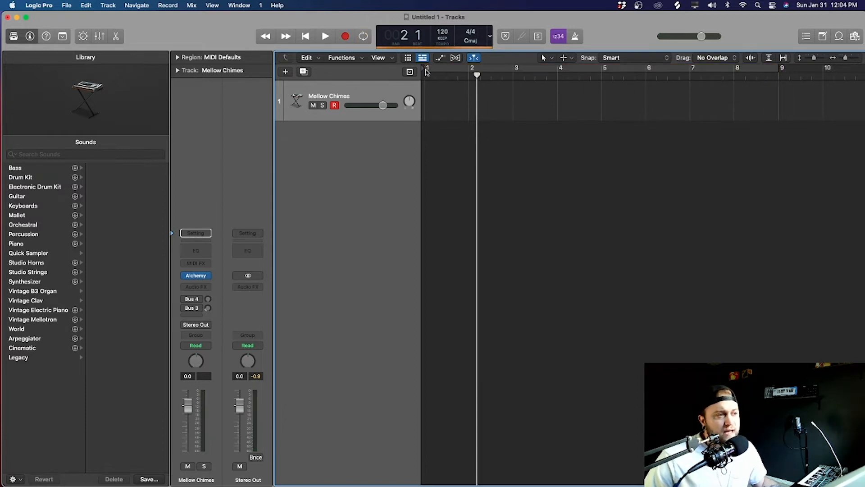
pyautogui.hscroll(-1, 427, 72)
pyautogui.moveTo(426, 72); pyautogui.dragTo(737, 74)
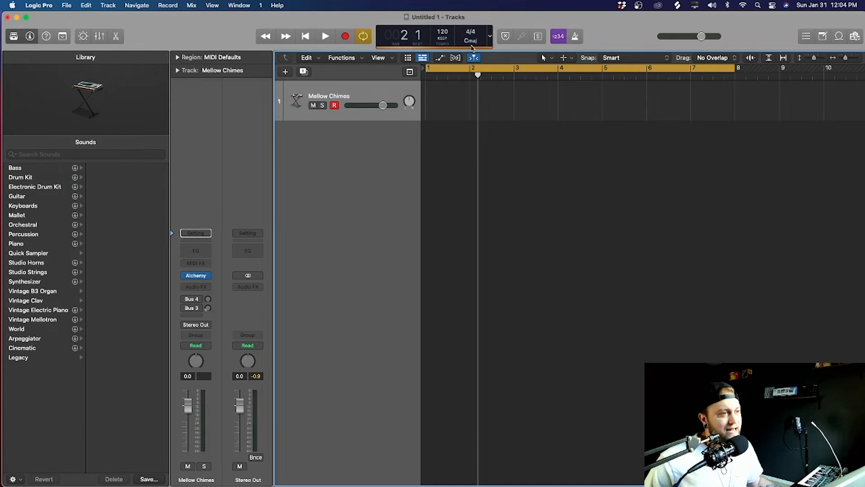
pyautogui.click(350, 36)
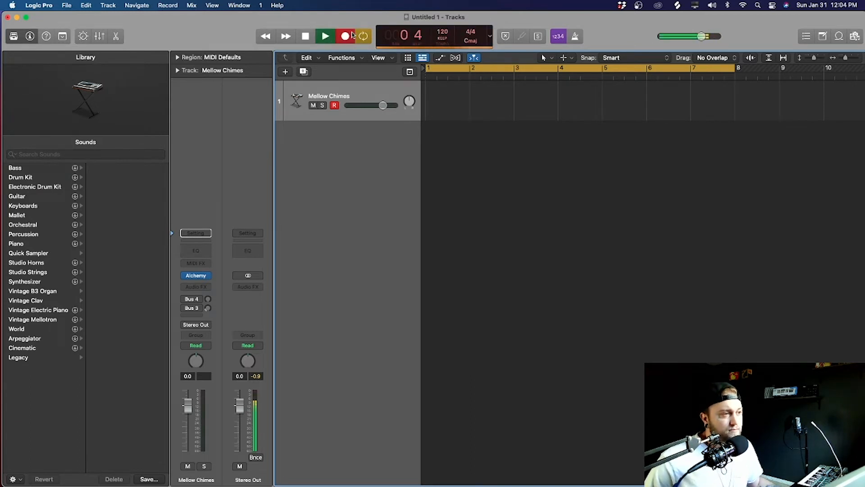
pyautogui.press('space')
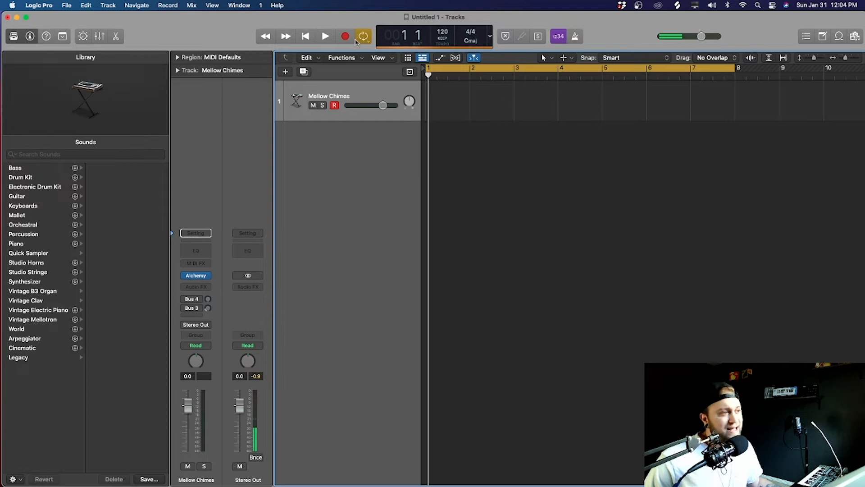
# Step: Turn the count-in off, try a short recording without it, and switch the count-in back on
pyautogui.click(558, 39)
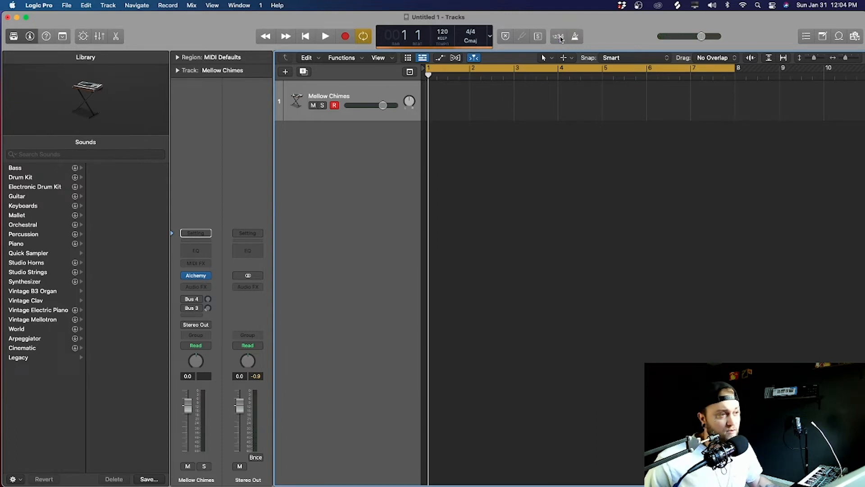
pyautogui.click(345, 36)
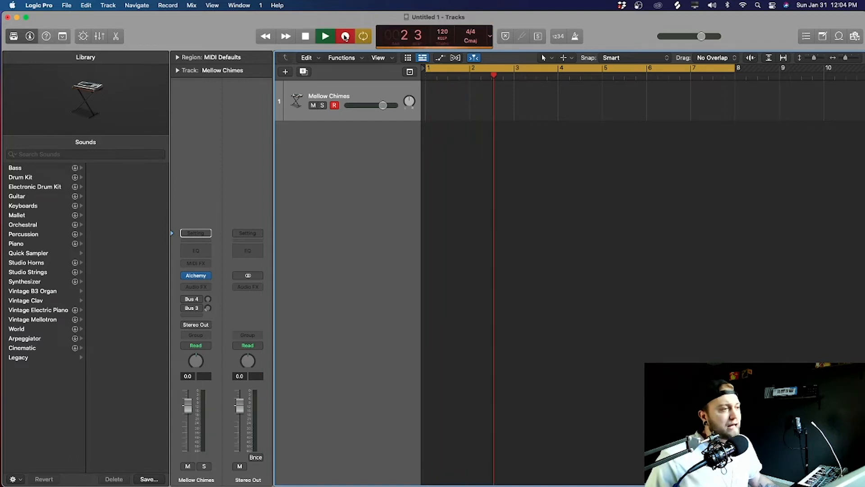
pyautogui.press('space')
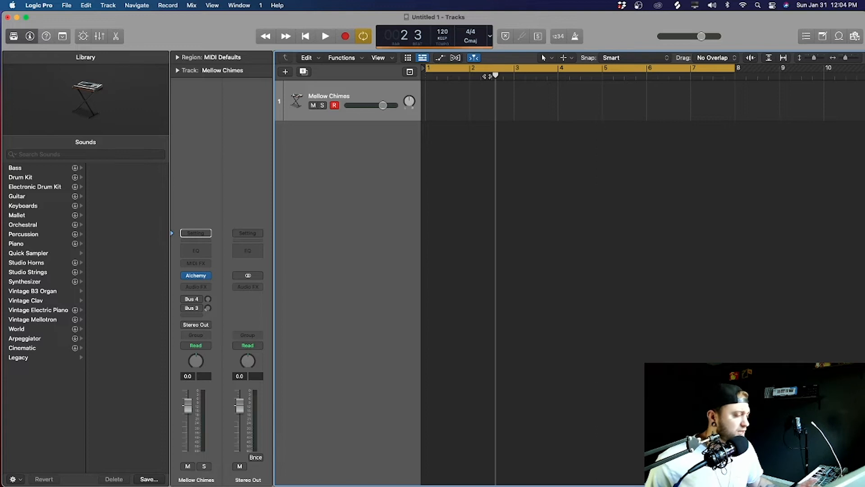
pyautogui.click(559, 37)
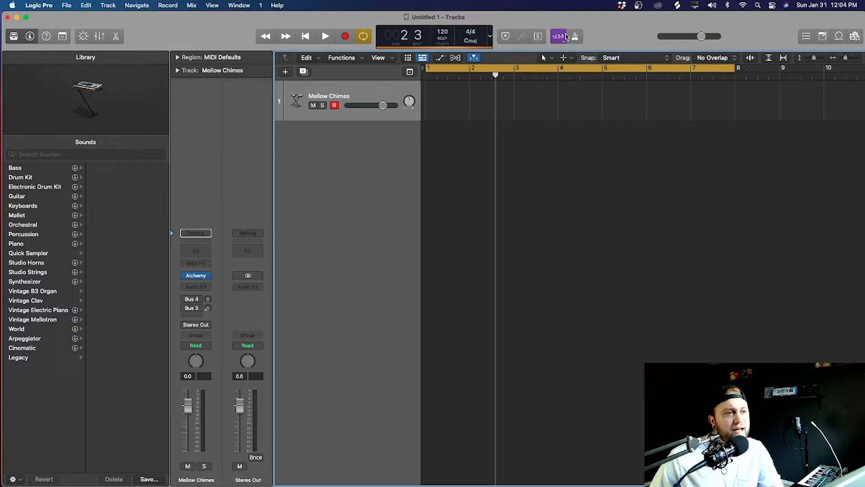
# Step: Turn on the metronome, playing the project briefly without it and with it to compare
pyautogui.press('space')
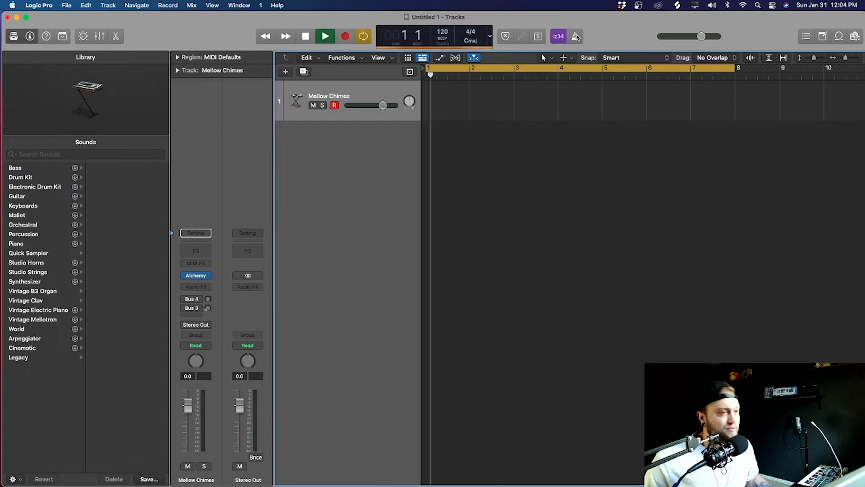
pyautogui.press('space')
pyautogui.click(576, 37)
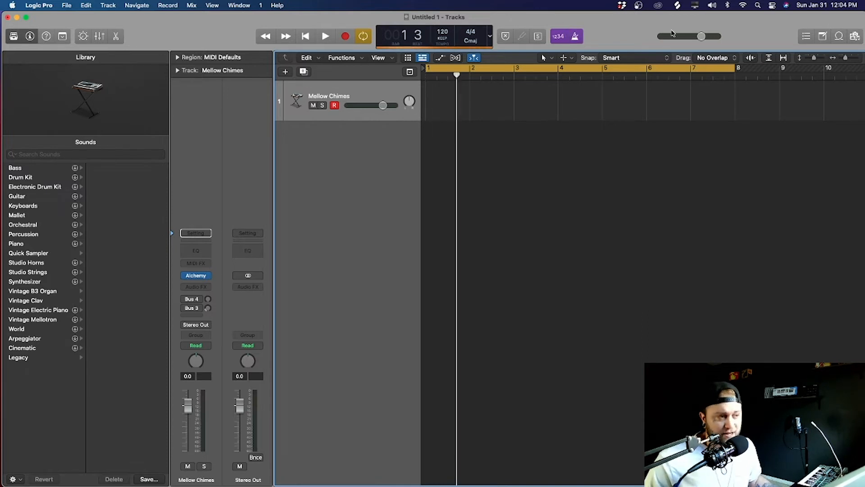
pyautogui.press('space')
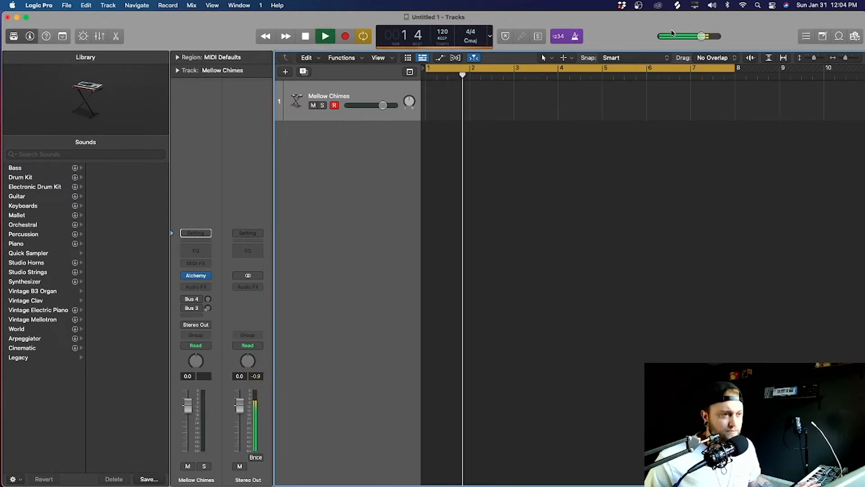
pyautogui.press('space')
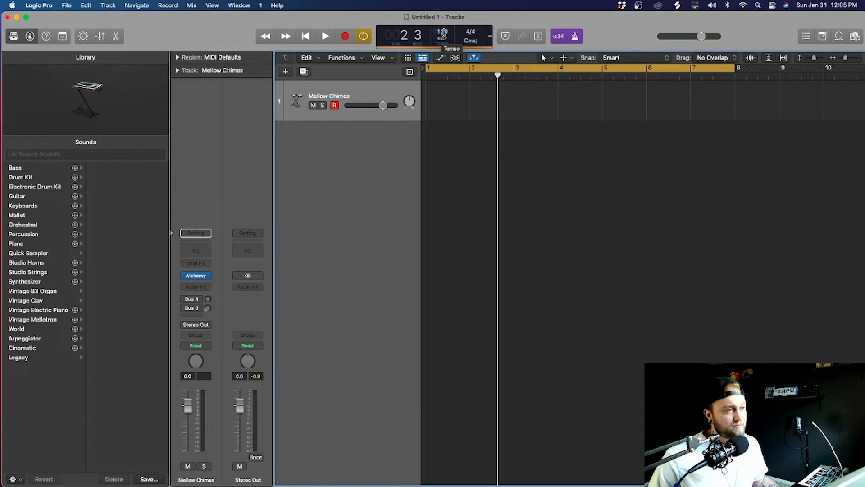
# Step: Set the project tempo to 145 and look over the available time signatures, keeping 4/4
pyautogui.doubleClick(442, 34)
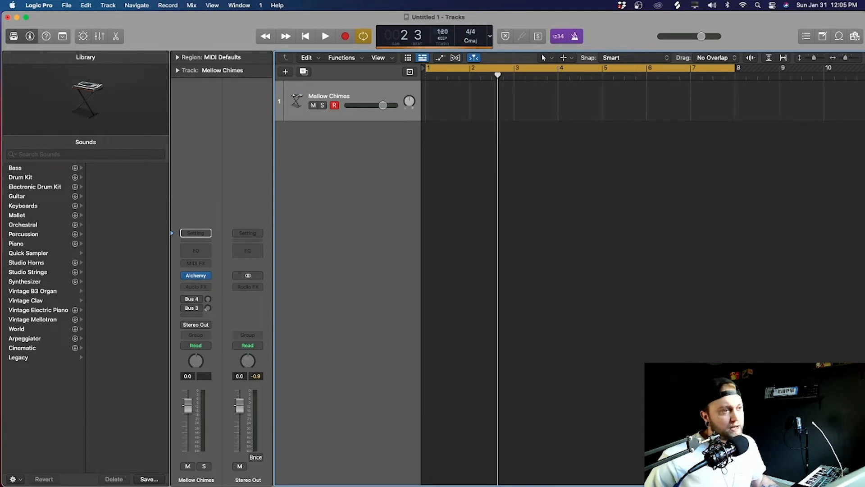
pyautogui.write('145')
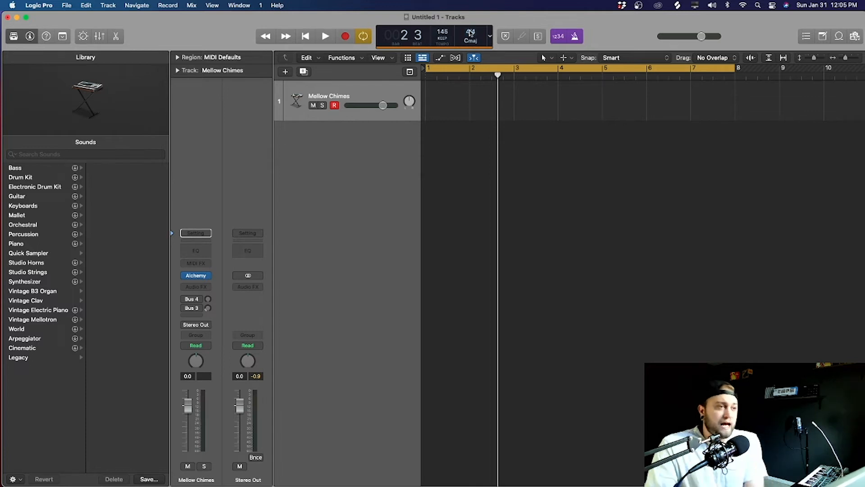
pyautogui.click(470, 33)
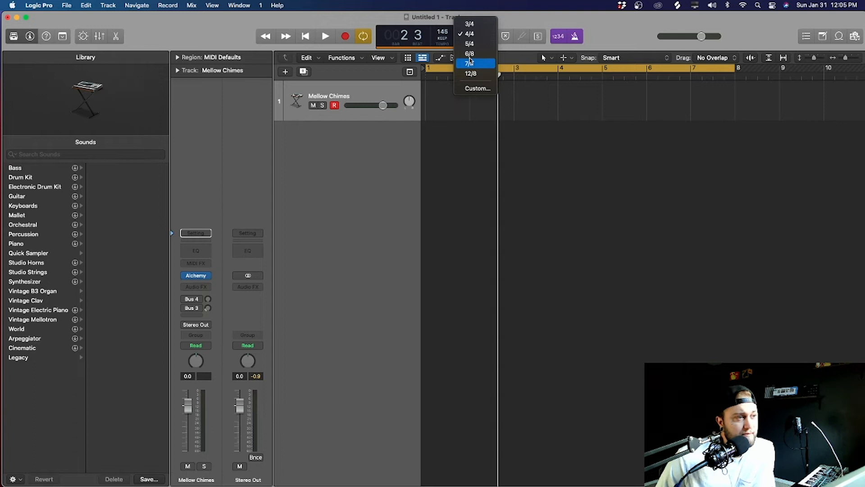
pyautogui.click(516, 19)
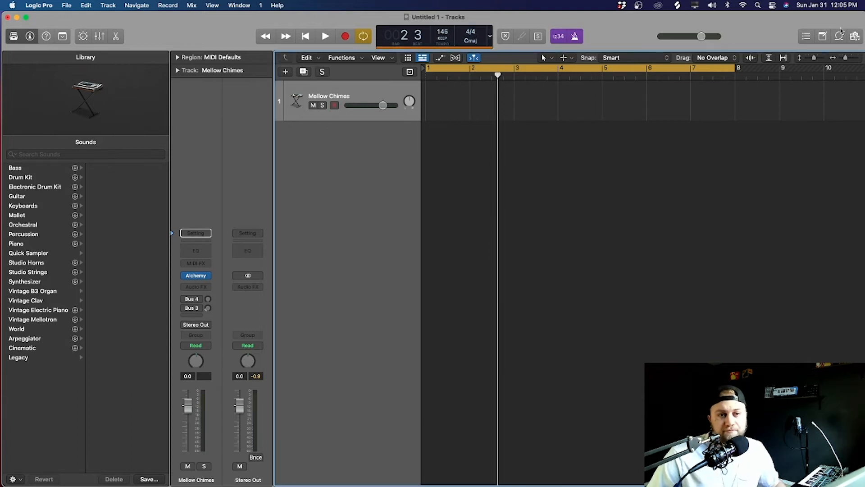
# Step: Open the file browser, show all files on the computer, and allow access to the Desktop folder
pyautogui.click(855, 37)
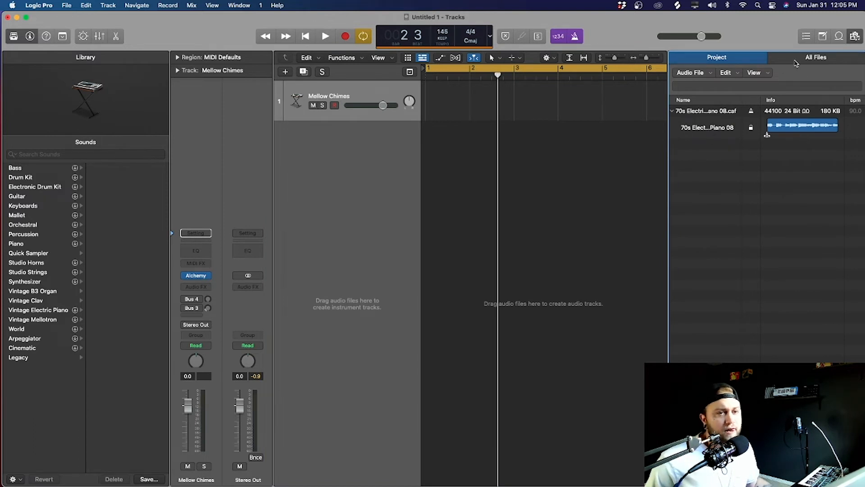
pyautogui.click(818, 57)
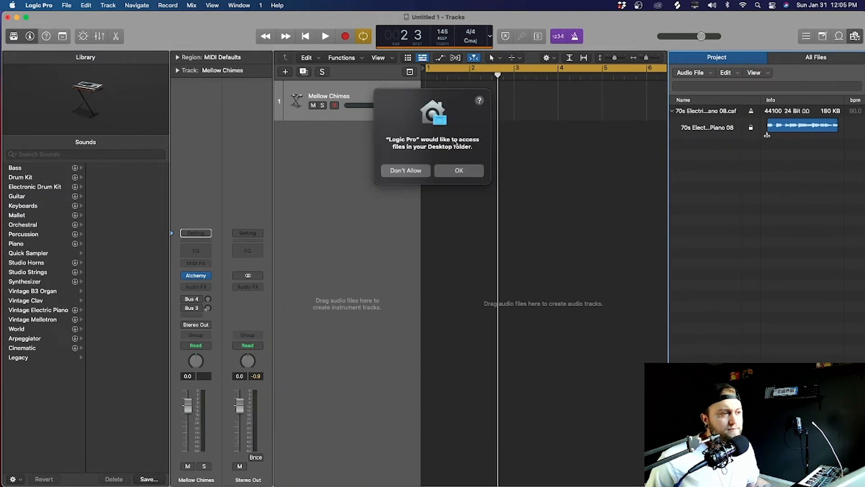
pyautogui.click(459, 170)
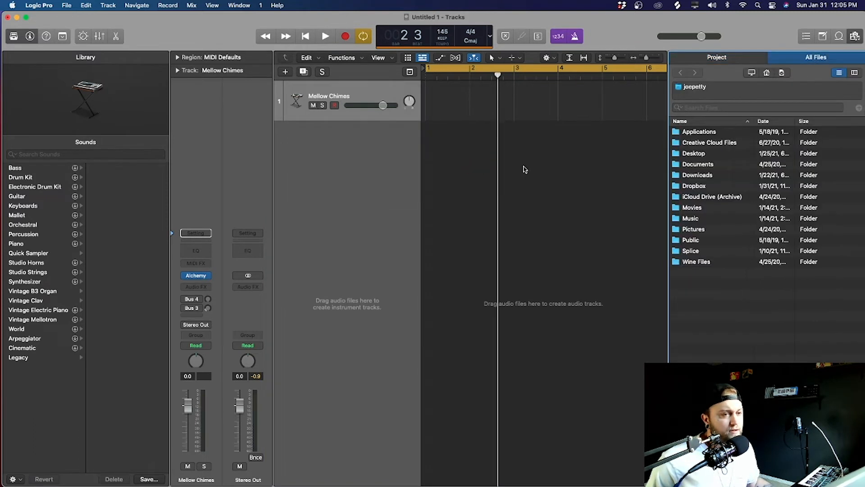
# Step: Show the project's own audio files, close the file browser, and open the loop browser
pyautogui.click(734, 60)
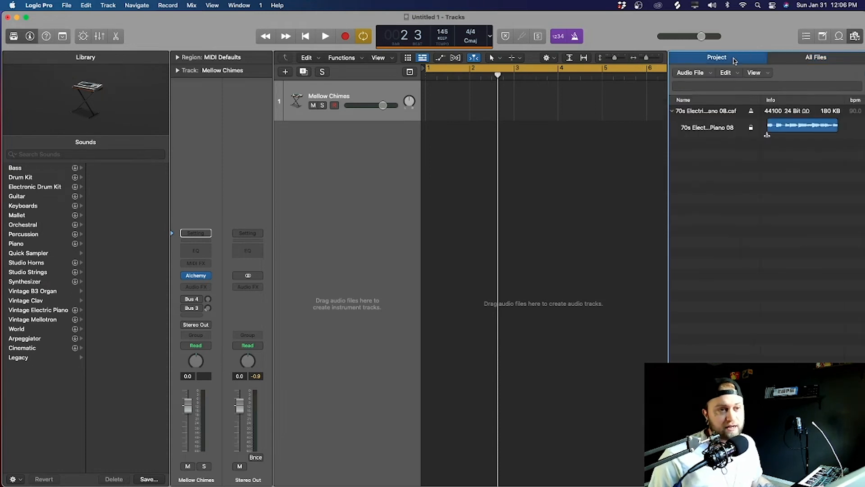
pyautogui.click(856, 38)
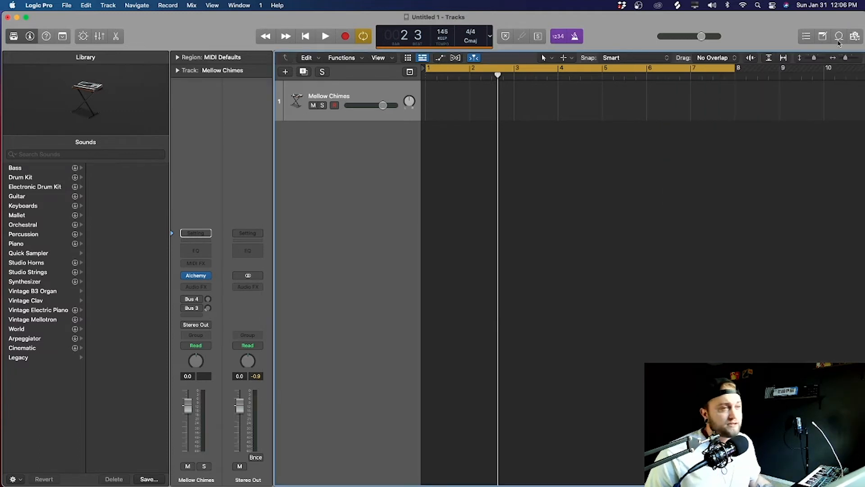
pyautogui.click(839, 37)
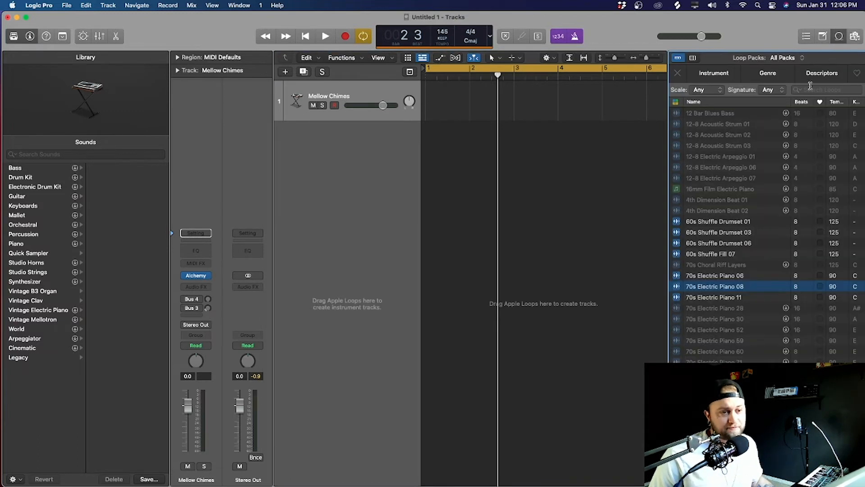
# Step: Look through the Apple Loops and preview 80s Back Beat 02 and 01 and 70s Electric Piano 11, 08 and 06
pyautogui.scroll(-2, 750, 269)
pyautogui.scroll(2, 749, 269)
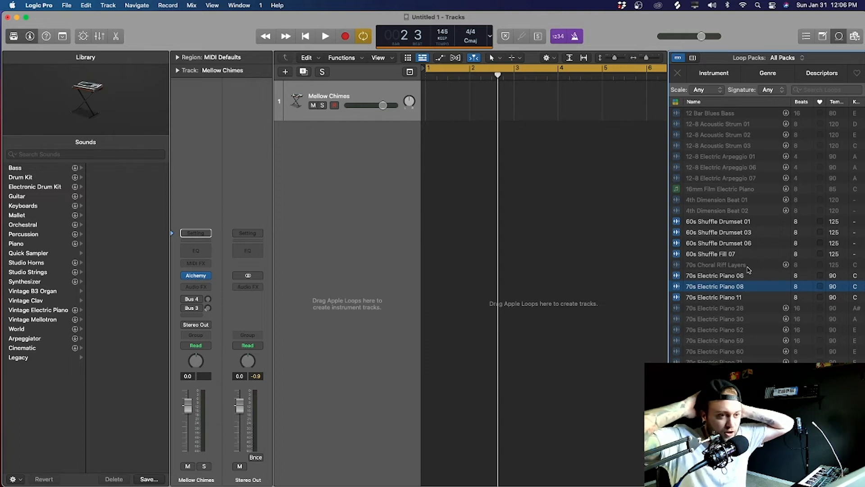
pyautogui.scroll(-10, 757, 266)
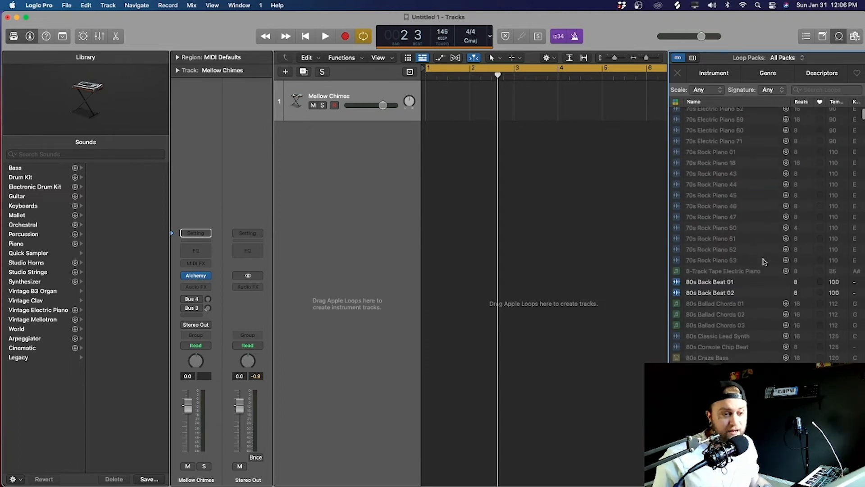
pyautogui.scroll(-15, 764, 261)
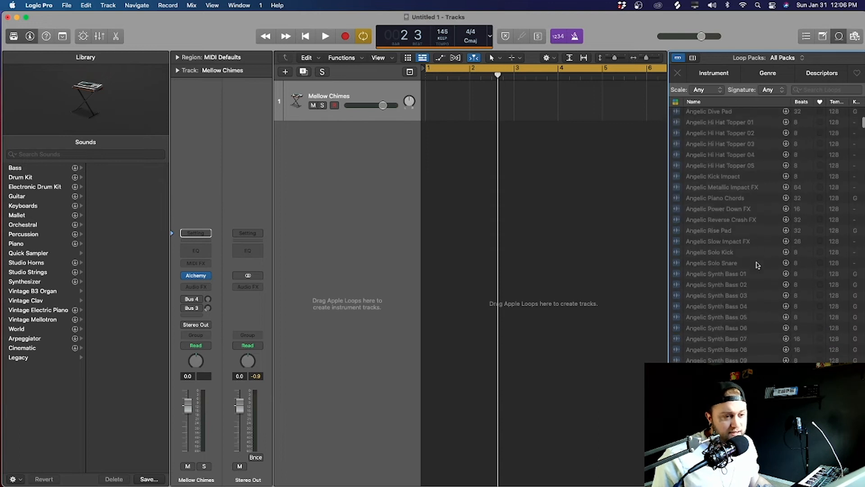
pyautogui.scroll(10, 761, 264)
pyautogui.click(717, 252)
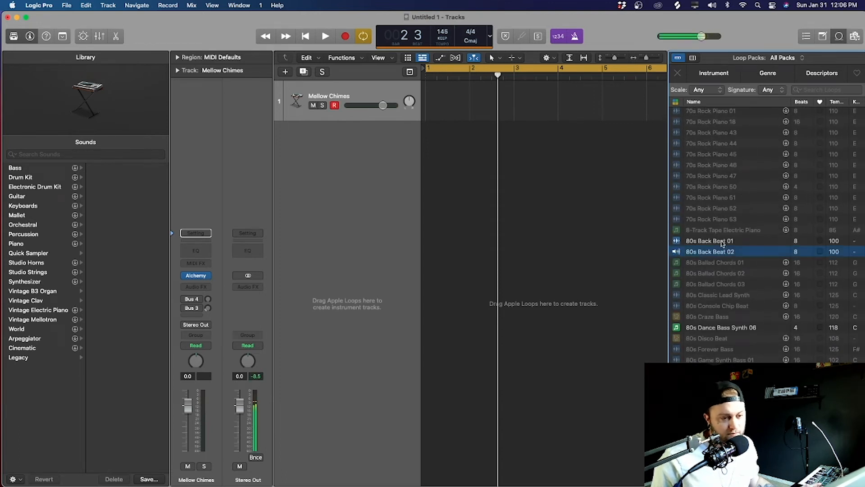
pyautogui.click(722, 243)
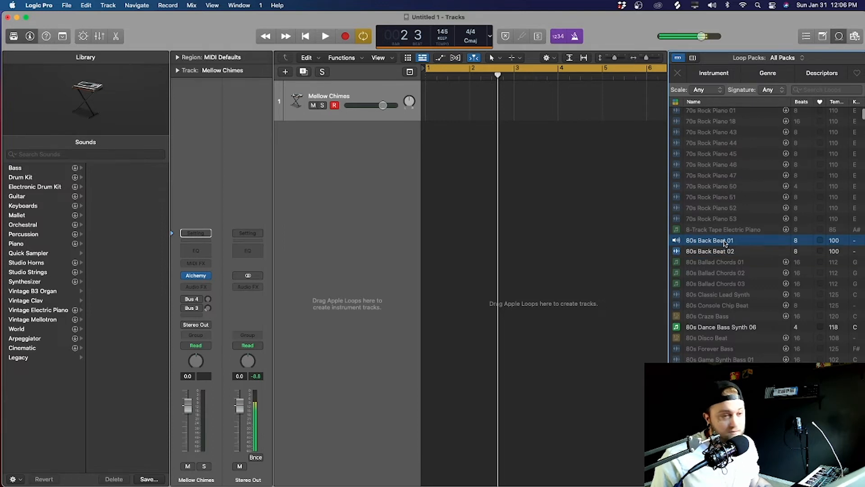
pyautogui.scroll(5, 725, 245)
pyautogui.click(717, 297)
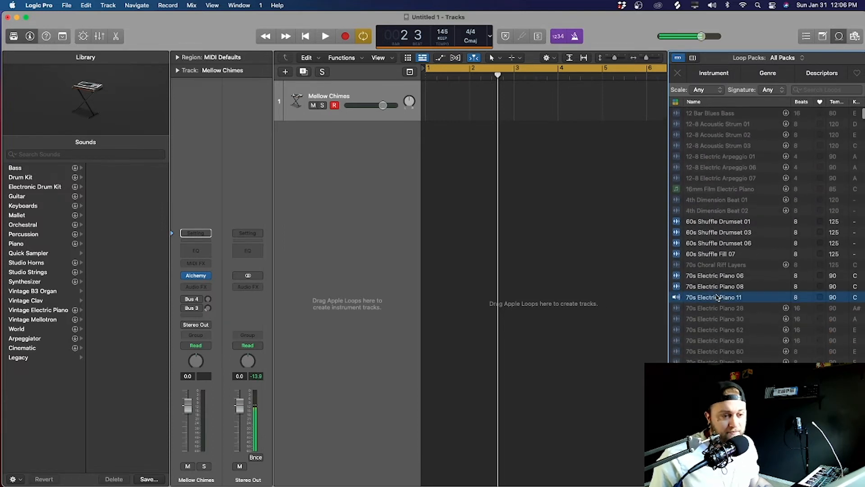
pyautogui.click(717, 287)
pyautogui.click(713, 278)
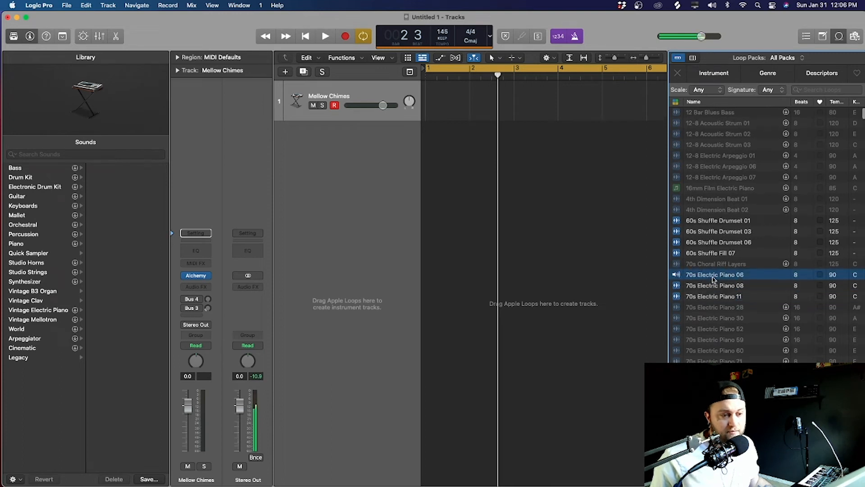
pyautogui.press('space')
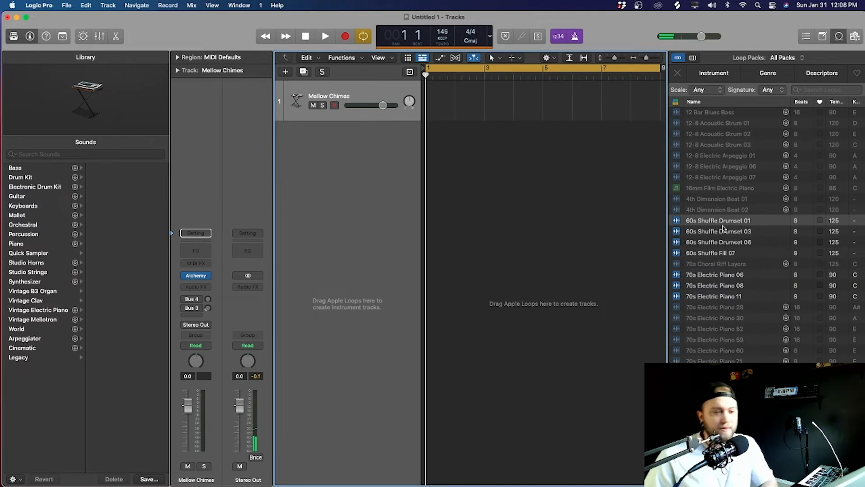
# Step: Add the 70s Electric Piano 06 loop to a new track at bar 1 and import its tempo information
pyautogui.click(721, 276)
pyautogui.moveTo(721, 276); pyautogui.dragTo(430, 154)
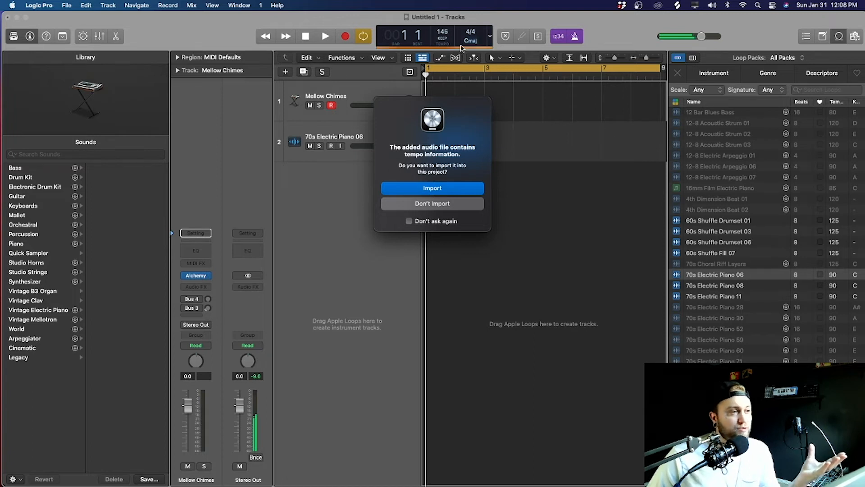
pyautogui.click(448, 184)
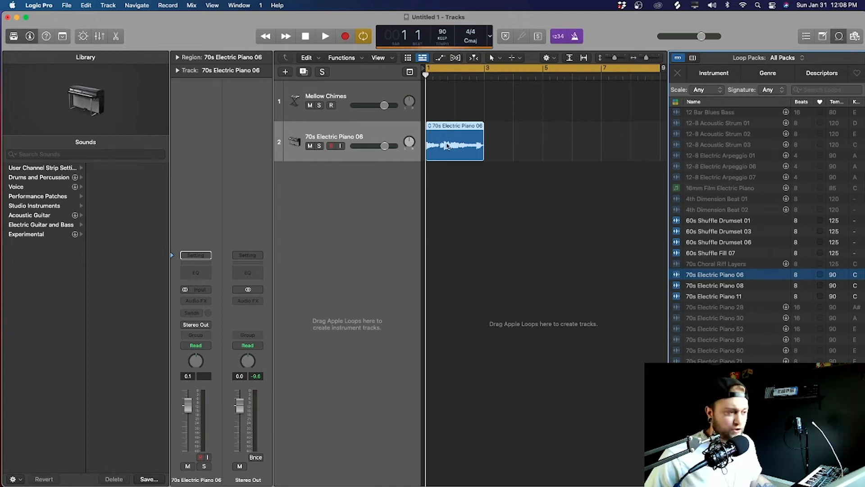
# Step: Replace the instrument on the Mellow Chimes track with Drum Synth and close the plug-in window
pyautogui.click(345, 97)
pyautogui.click(200, 276)
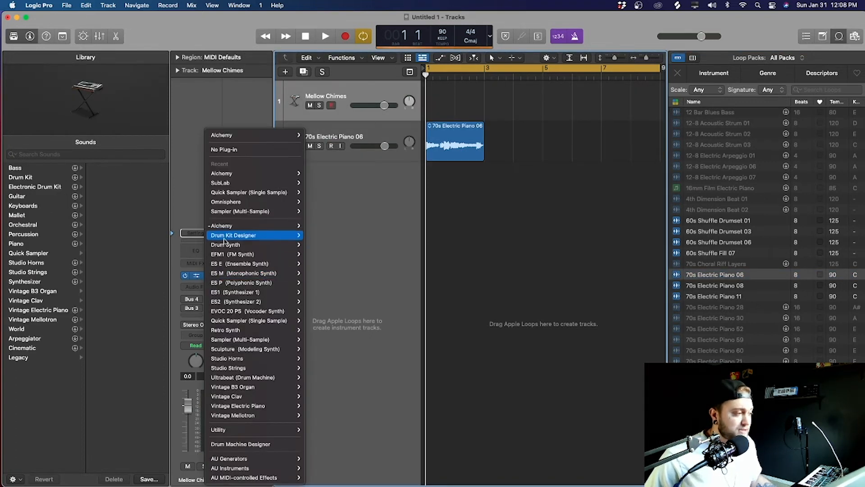
pyautogui.moveTo(224, 243)
pyautogui.click(315, 245)
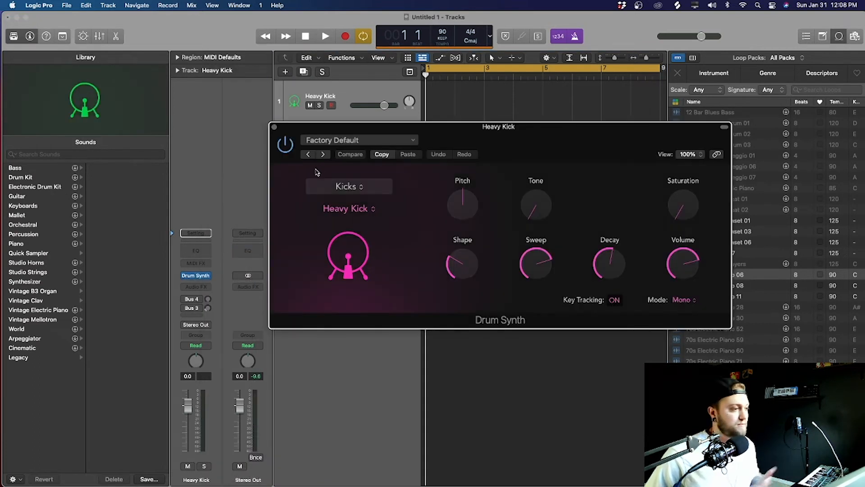
pyautogui.click(275, 128)
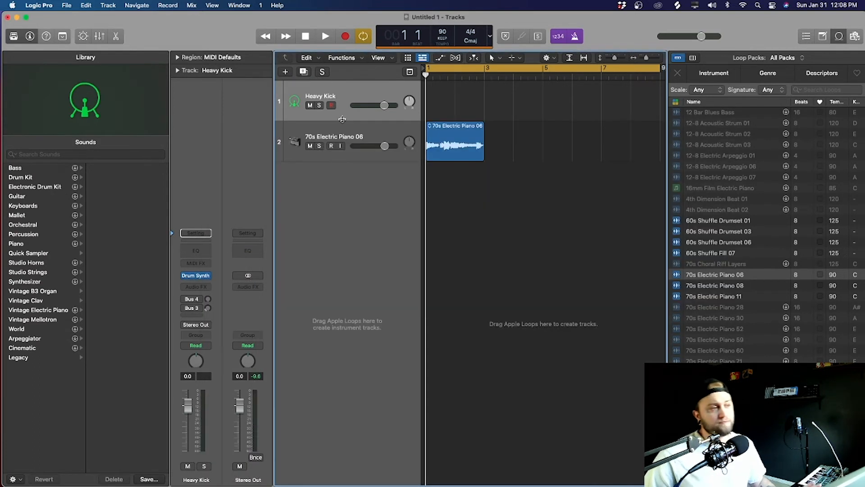
# Step: Delete the Heavy Kick track and close the loop browser
pyautogui.press('super+BackSpace')
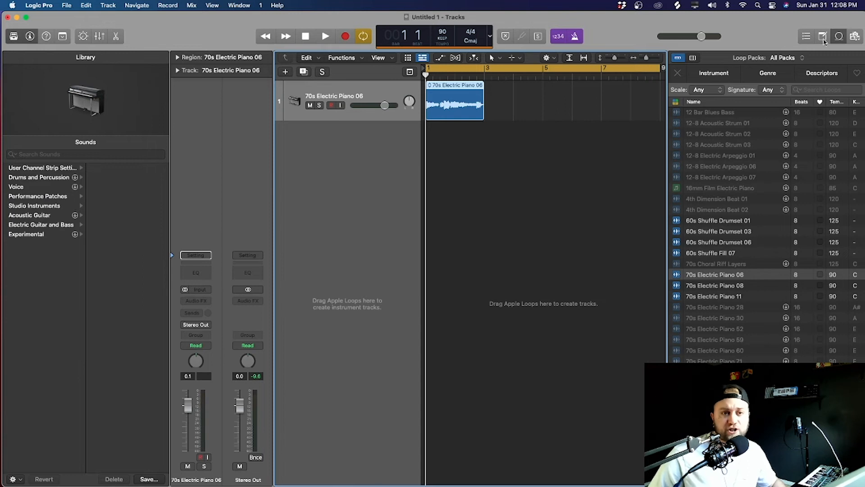
pyautogui.click(838, 37)
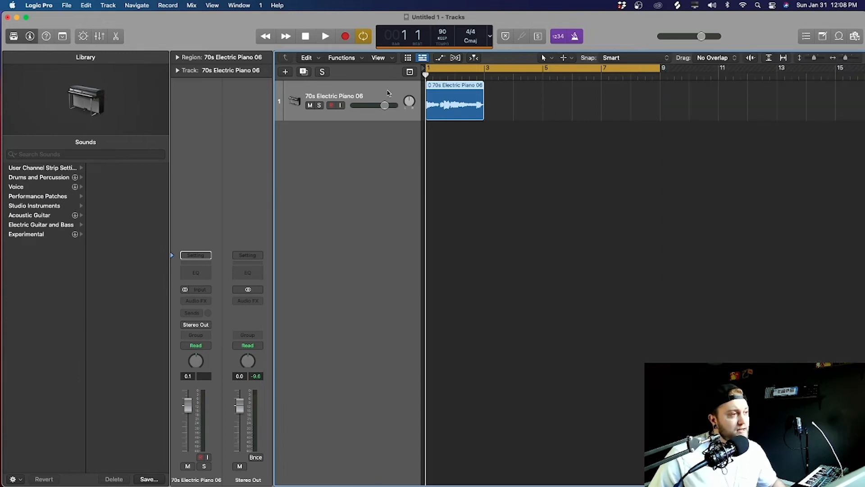
# Step: Show the editor for the 70s Electric Piano 06 region, shrink its pane to a narrow strip, and hide it
pyautogui.click(116, 37)
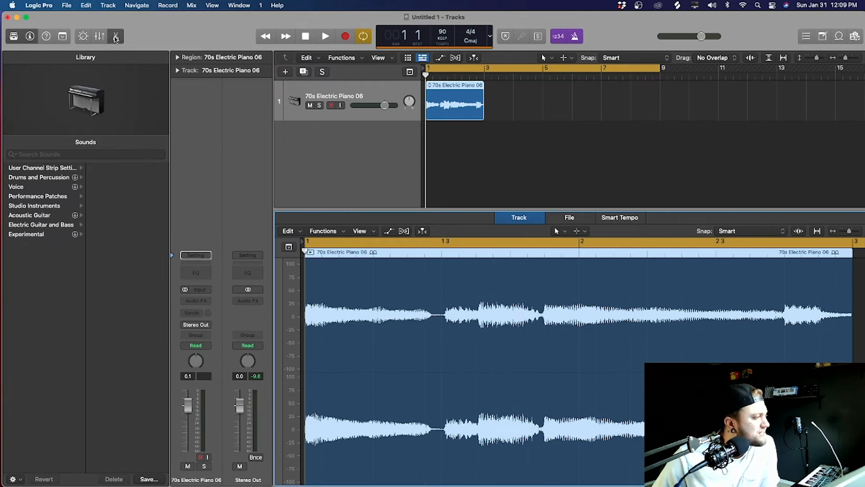
pyautogui.click(116, 36)
pyautogui.click(116, 36)
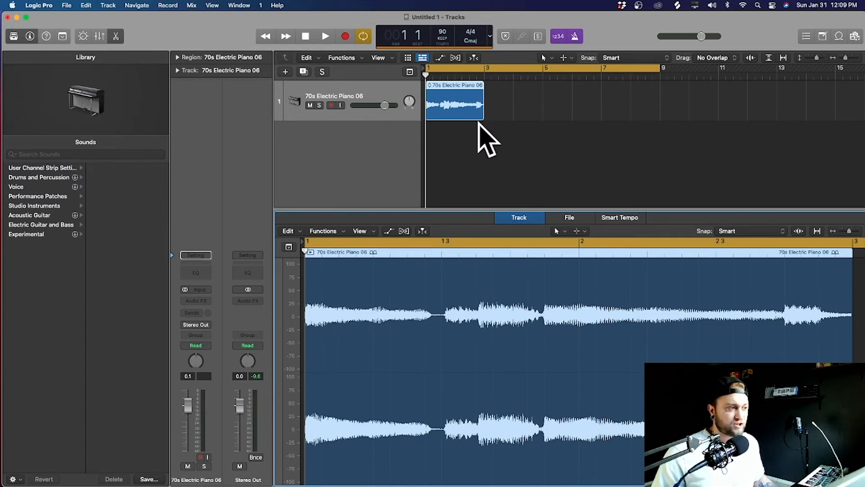
pyautogui.click(456, 205)
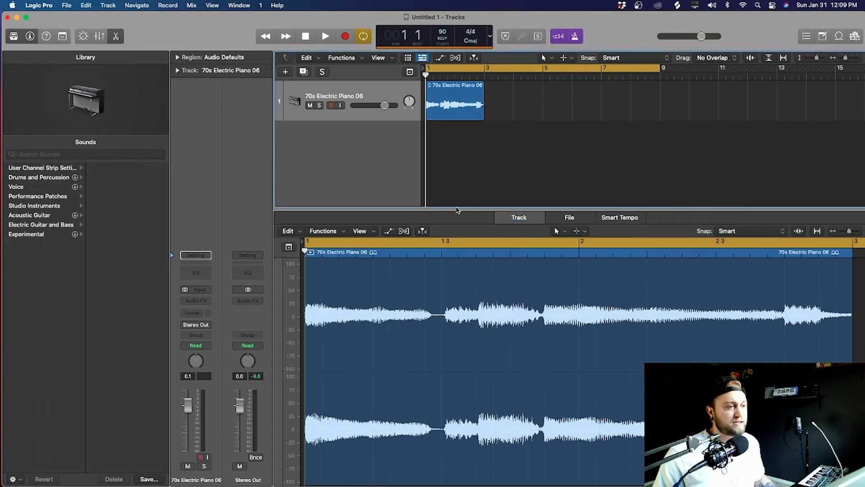
pyautogui.moveTo(455, 215); pyautogui.dragTo(506, 419)
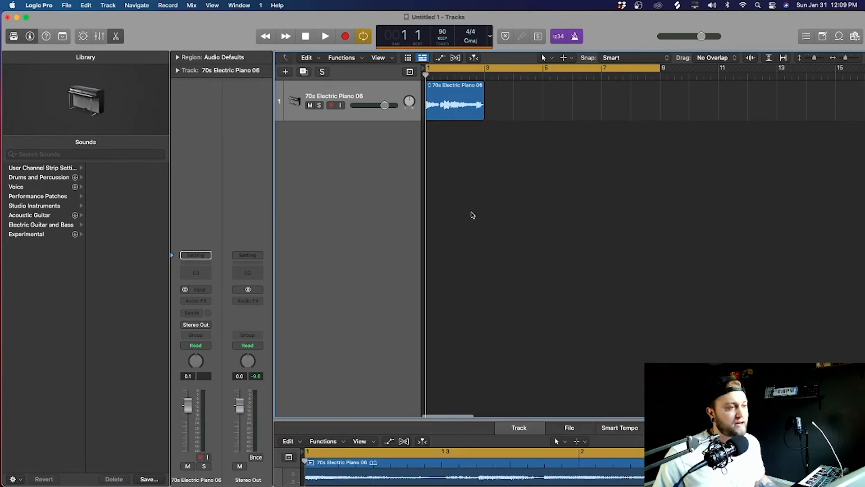
pyautogui.press('e')
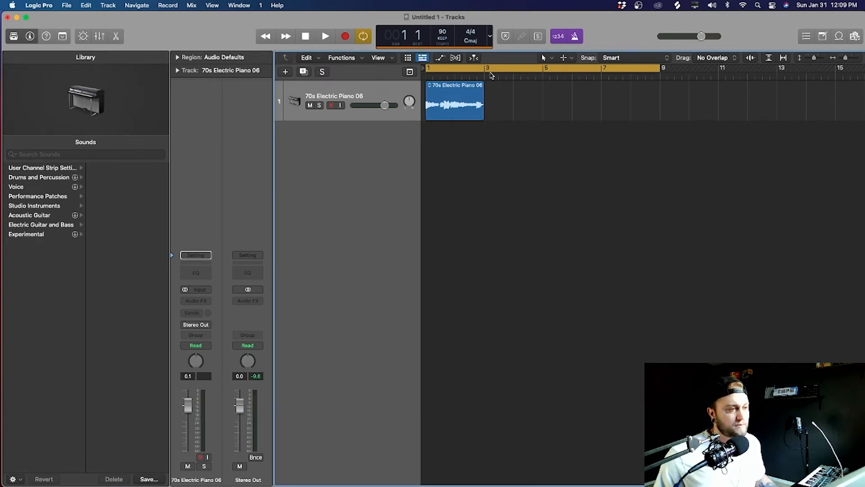
# Step: Reopen the editor directly from the 70s Electric Piano 06 region, enlarge its pane, and close it
pyautogui.doubleClick(450, 106)
pyautogui.moveTo(505, 418); pyautogui.dragTo(478, 257)
pyautogui.click(479, 183)
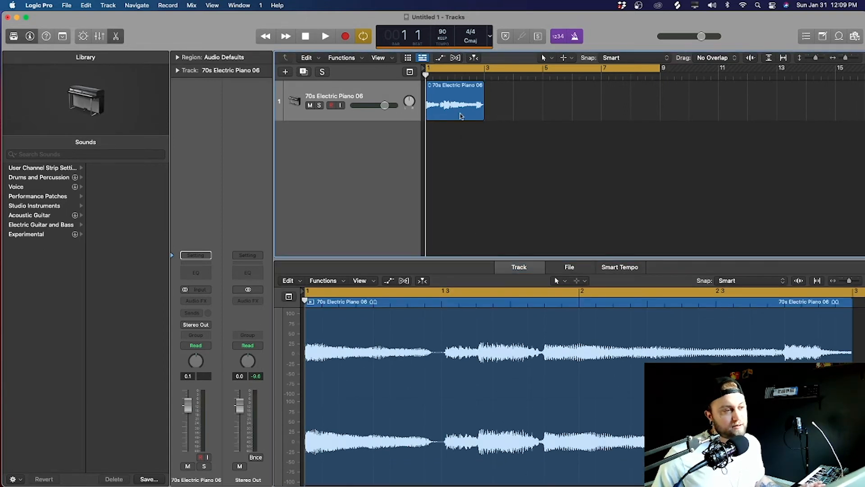
pyautogui.press('e')
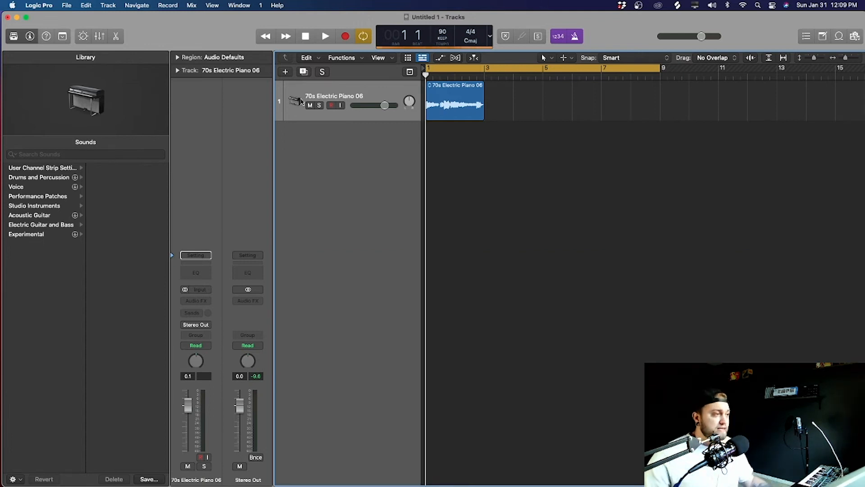
# Step: Add a new software instrument track and create an empty MIDI region on it at bar 1
pyautogui.click(108, 5)
pyautogui.click(121, 38)
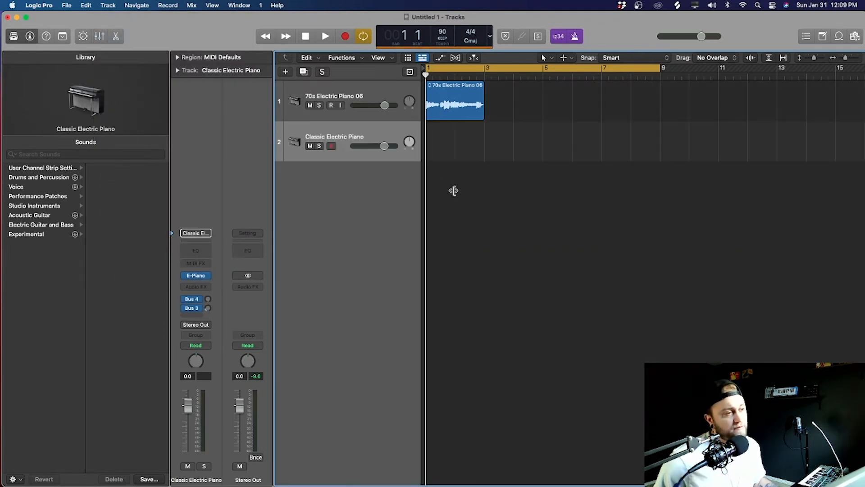
pyautogui.rightClick(440, 144)
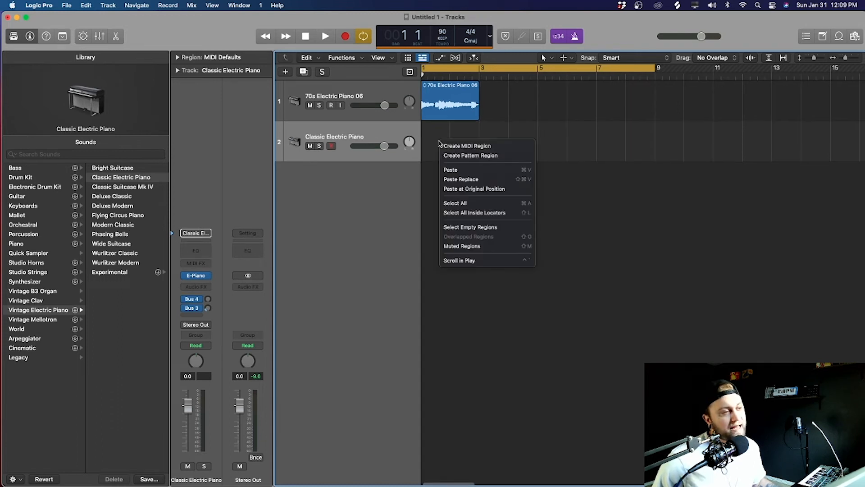
pyautogui.click(465, 145)
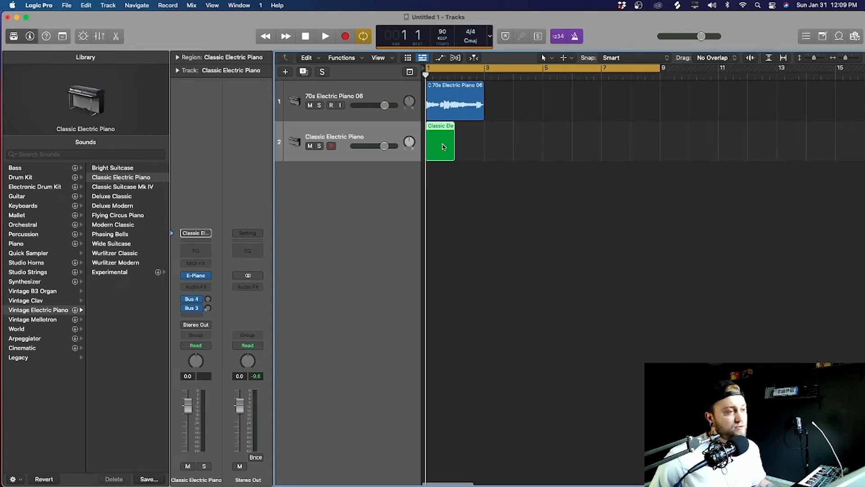
# Step: Open the Classic Electric Piano region in the Piano Roll, enlarge the editor pane, and sound a key on its keyboard
pyautogui.doubleClick(443, 146)
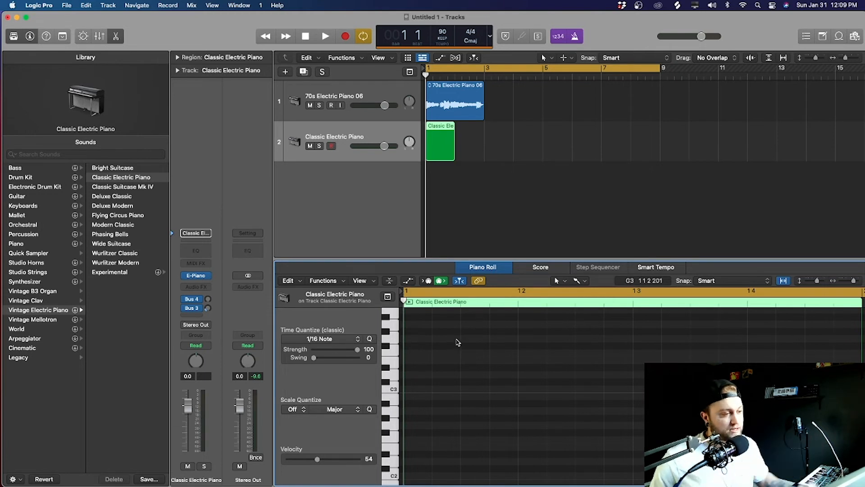
pyautogui.moveTo(588, 259); pyautogui.dragTo(662, 201)
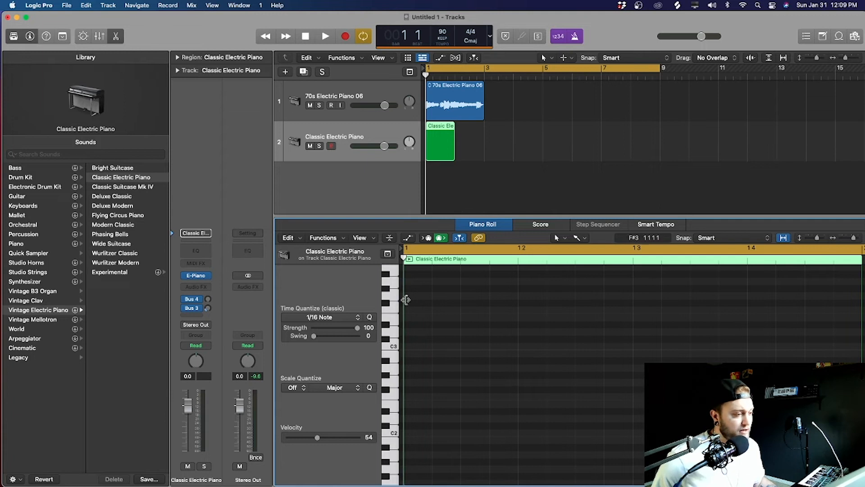
pyautogui.click(393, 308)
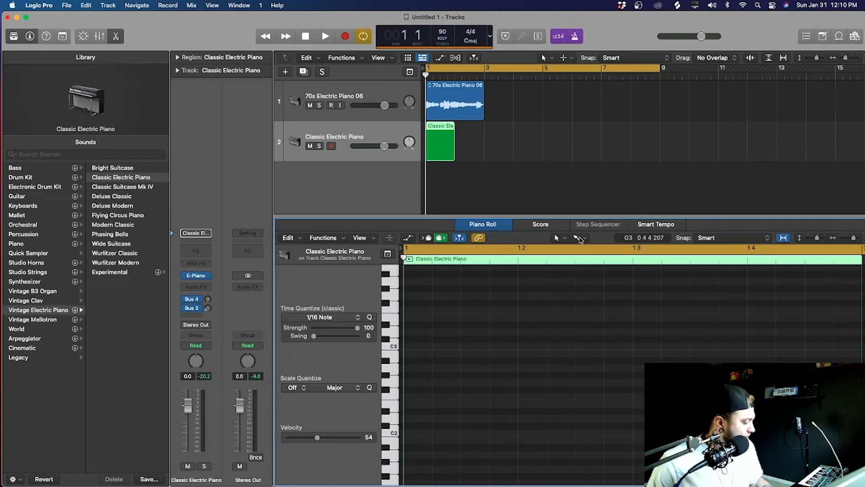
# Step: Choose the Brush Tool as the secondary tool and draw five short stacked notes at bar 1, from G3 down to A#2
pyautogui.click(581, 239)
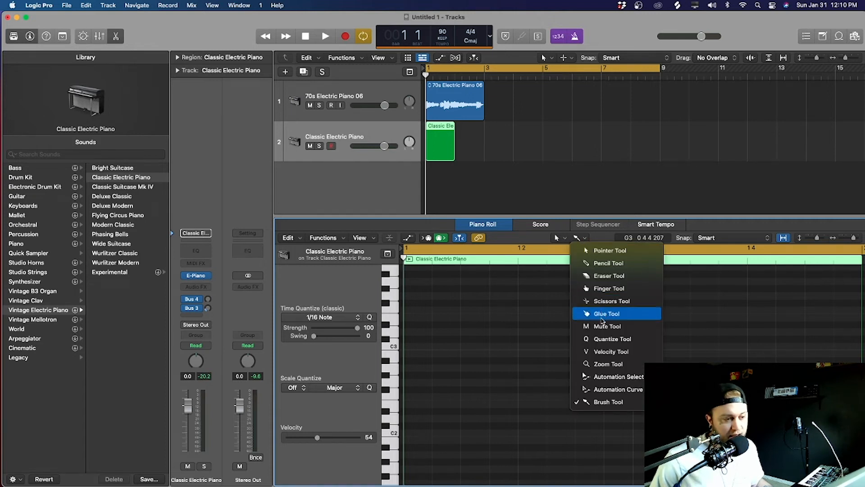
pyautogui.click(596, 401)
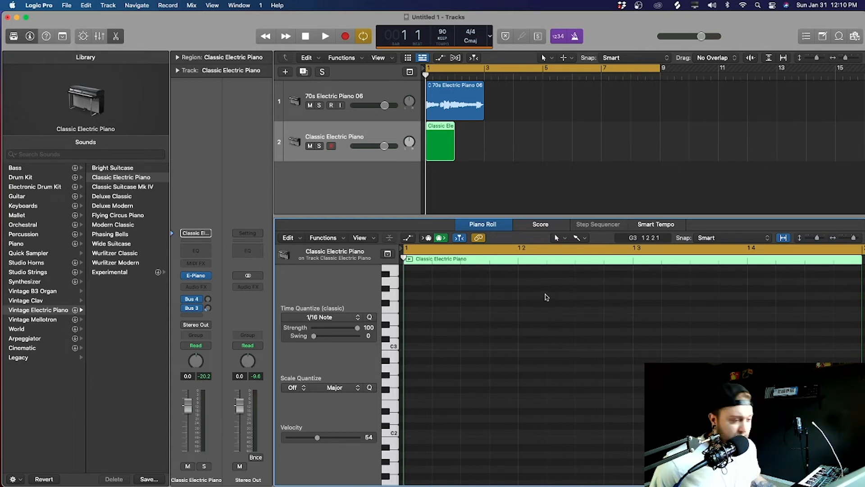
pyautogui.click(413, 296)
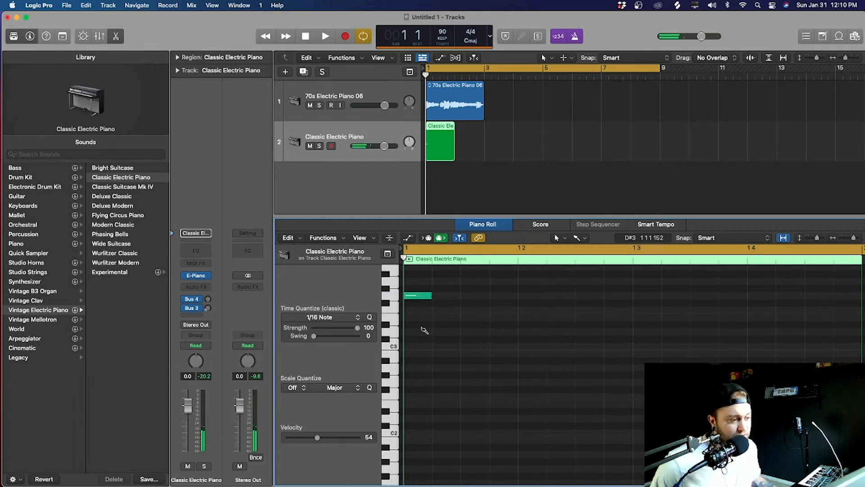
pyautogui.keyDown('super'); pyautogui.click(414, 310); pyautogui.keyUp('super')
pyautogui.keyDown('super'); pyautogui.click(418, 331); pyautogui.keyUp('super')
pyautogui.keyDown('super'); pyautogui.click(420, 339); pyautogui.keyUp('super')
pyautogui.keyDown('super'); pyautogui.click(423, 361); pyautogui.keyUp('super')
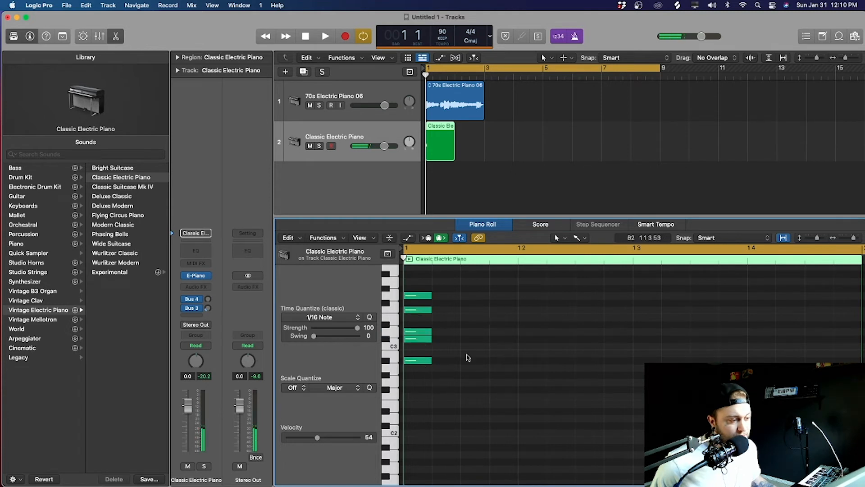
# Step: Play back the stacked notes and delete all five from the Classic Electric Piano region
pyautogui.press('space')
pyautogui.press('space')
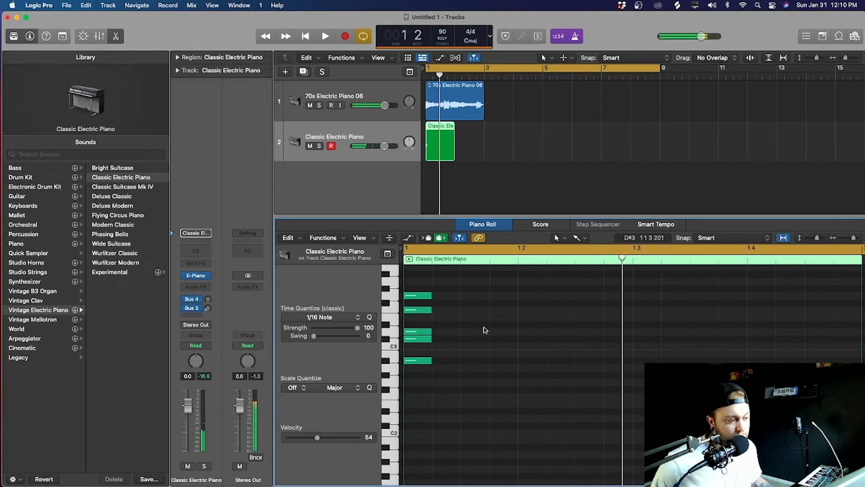
pyautogui.moveTo(436, 376); pyautogui.dragTo(428, 279)
pyautogui.press('Delete')
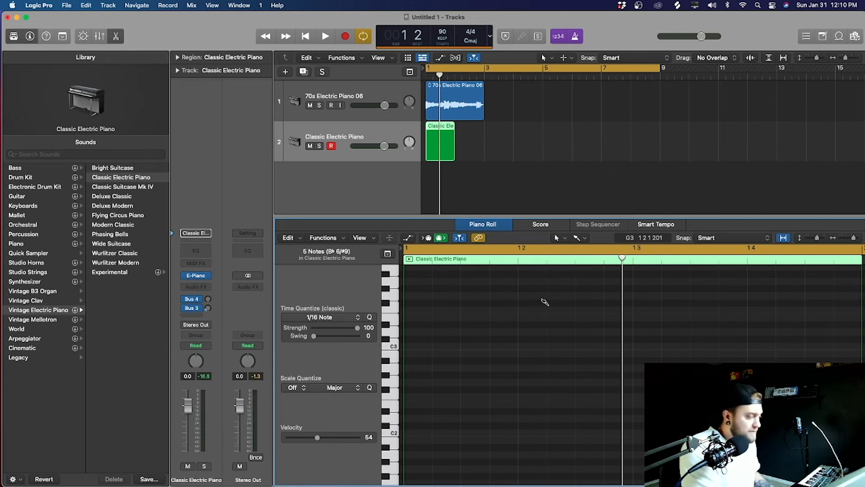
# Step: Play several notes of the Classic Electric Piano with Musical Typing at octave C3, and close its window
pyautogui.press('super+k')
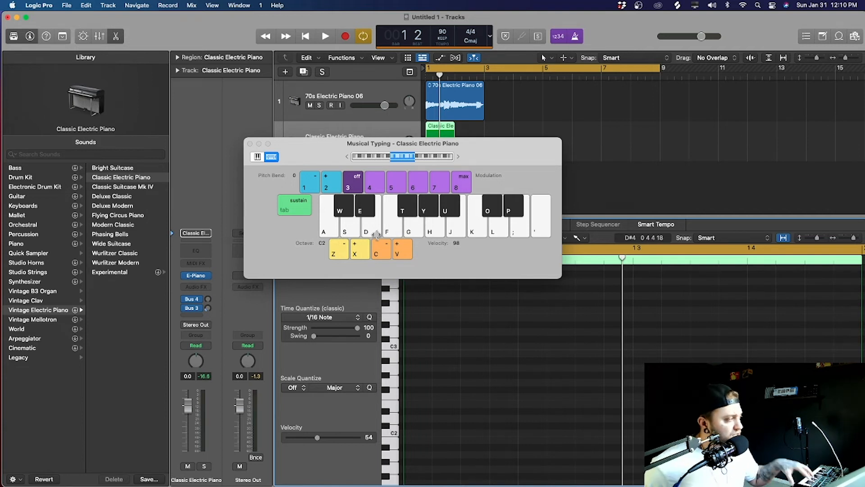
pyautogui.moveTo(412, 157)
pyautogui.mouseDown()
pyautogui.moveTo(383, 159)
pyautogui.moveTo(417, 160)
pyautogui.mouseUp()
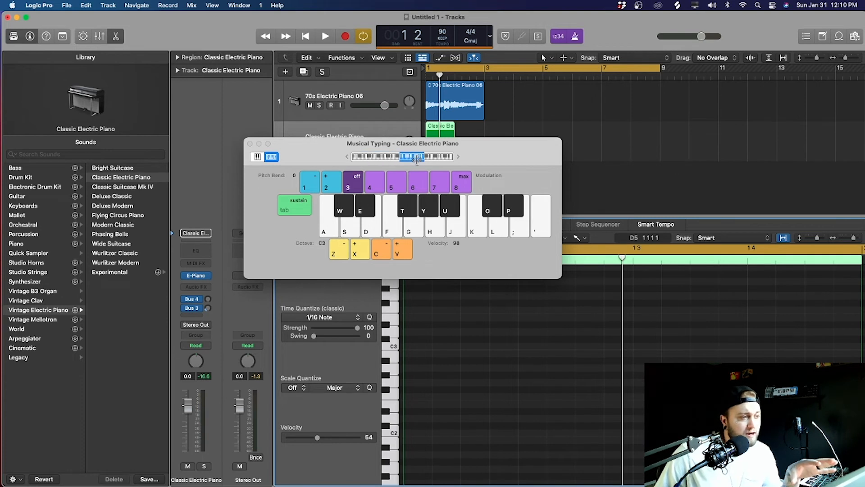
pyautogui.press('a')
pyautogui.press('d')
pyautogui.press('j')
pyautogui.press('k')
pyautogui.press('l')
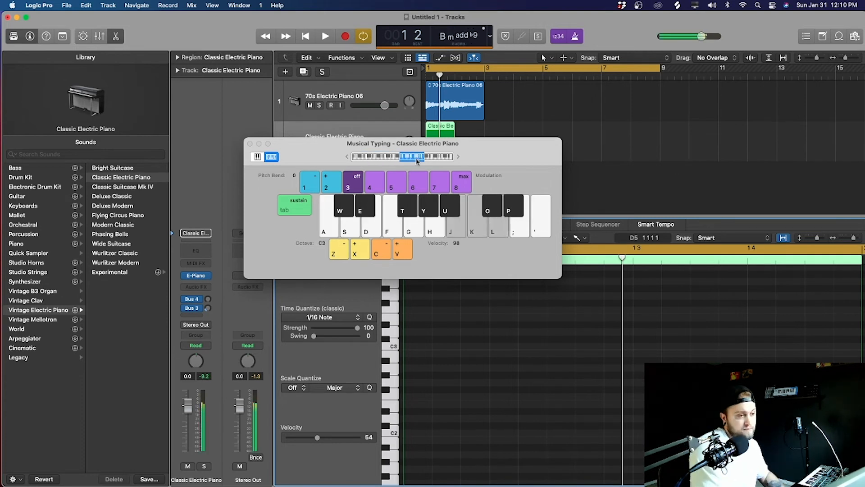
pyautogui.press('l')
pyautogui.press('f')
pyautogui.press('d')
pyautogui.press('s')
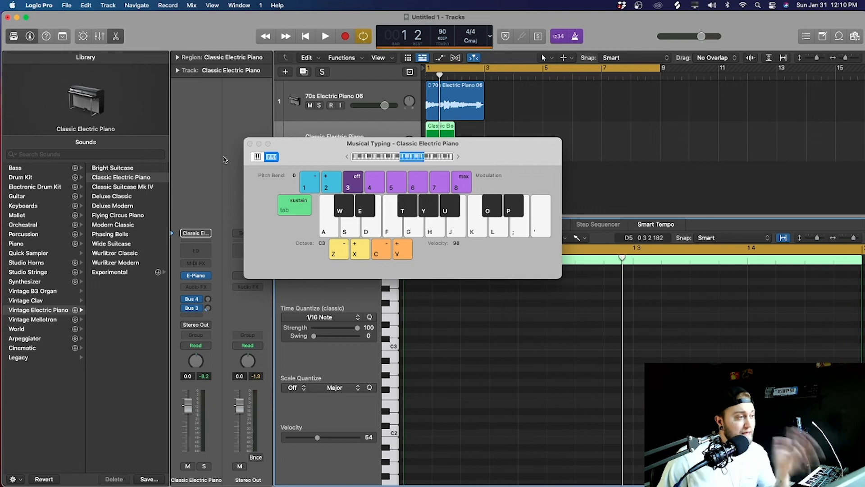
pyautogui.click(249, 144)
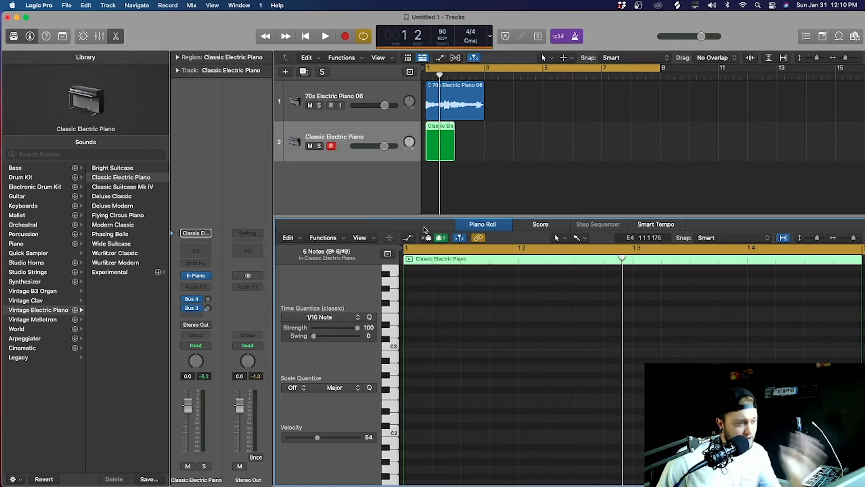
# Step: Close the Piano Roll and delete the 70s Electric Piano 06 track and the Classic Electric Piano region
pyautogui.click(116, 36)
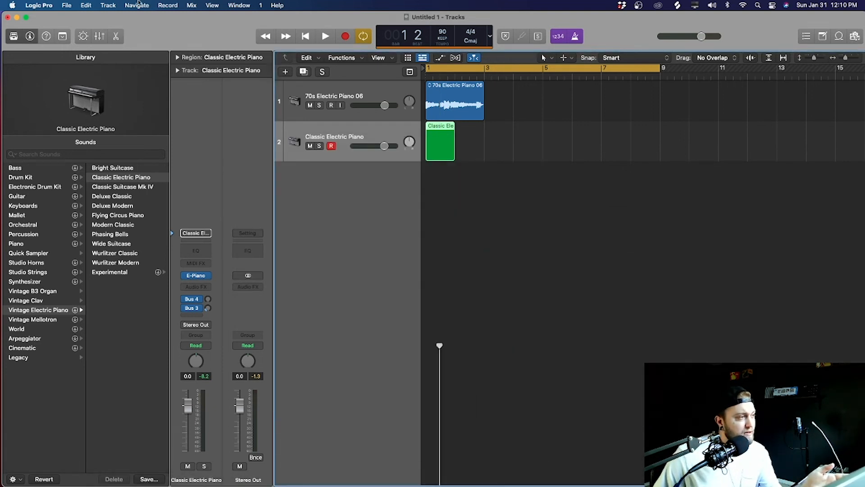
pyautogui.click(376, 91)
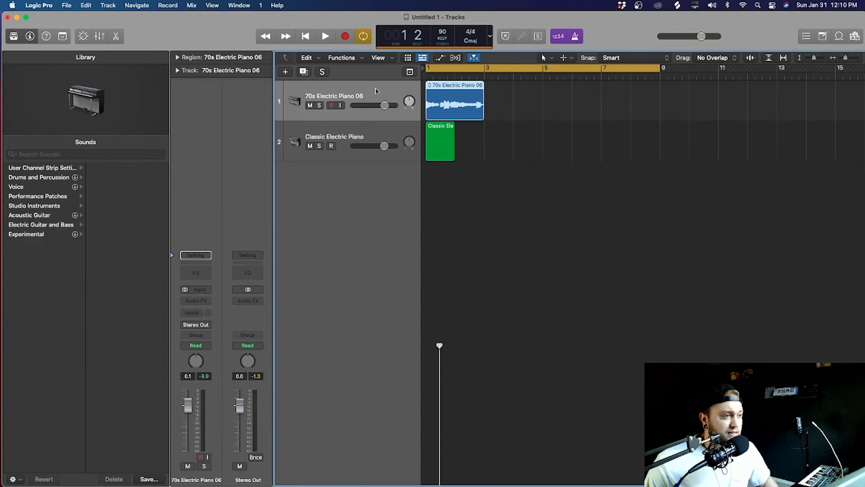
pyautogui.press('BackSpace')
pyautogui.press('super+BackSpace')
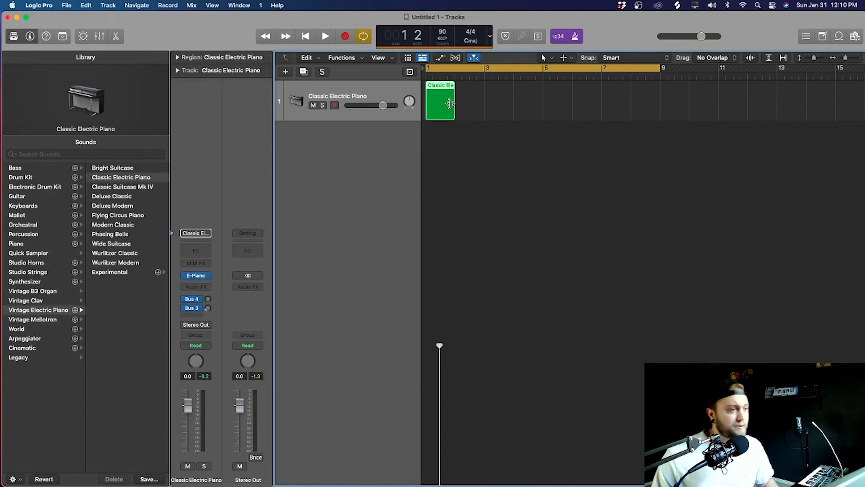
pyautogui.press('BackSpace')
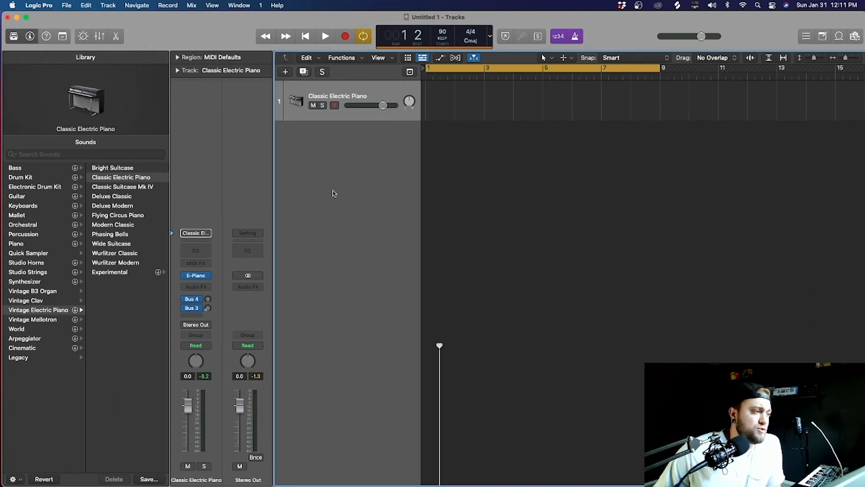
# Step: Show the region settings, try a recording on the Classic Electric Piano track, stop it during the count-in, and collapse the settings
pyautogui.click(178, 58)
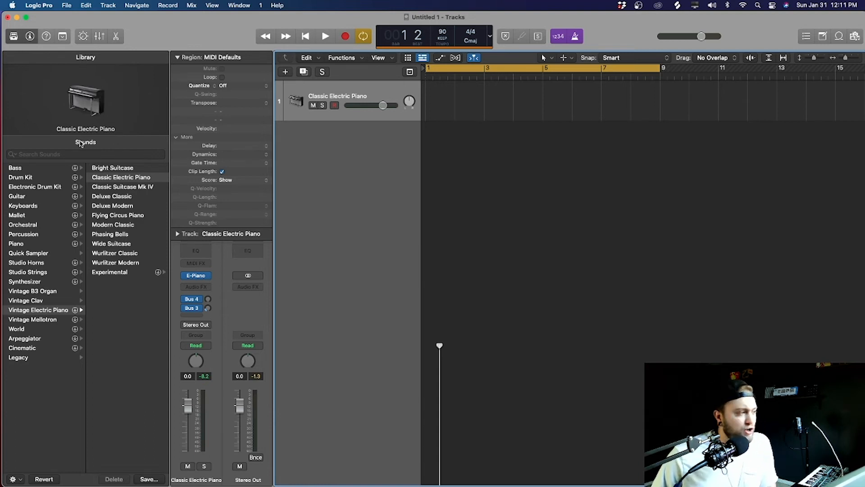
pyautogui.moveTo(209, 278)
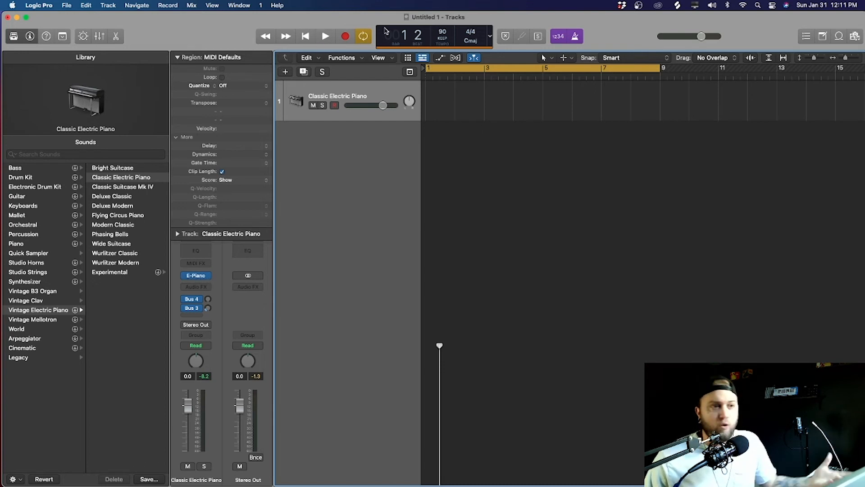
pyautogui.click(341, 40)
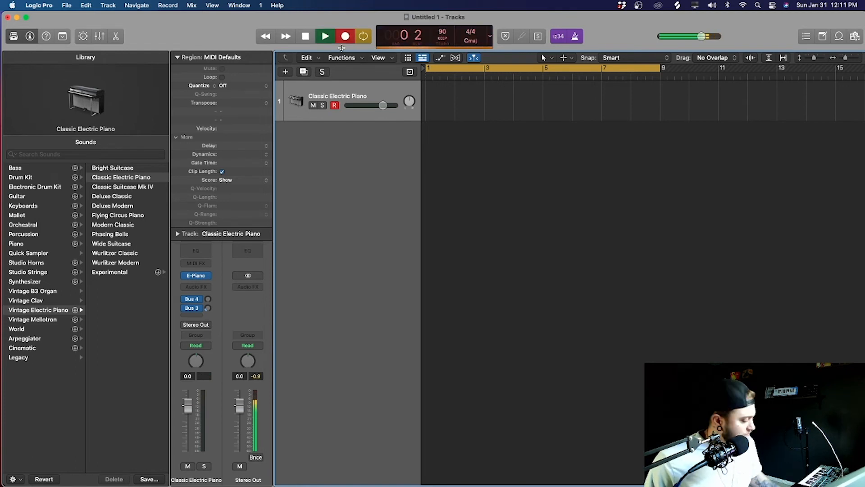
pyautogui.press('space')
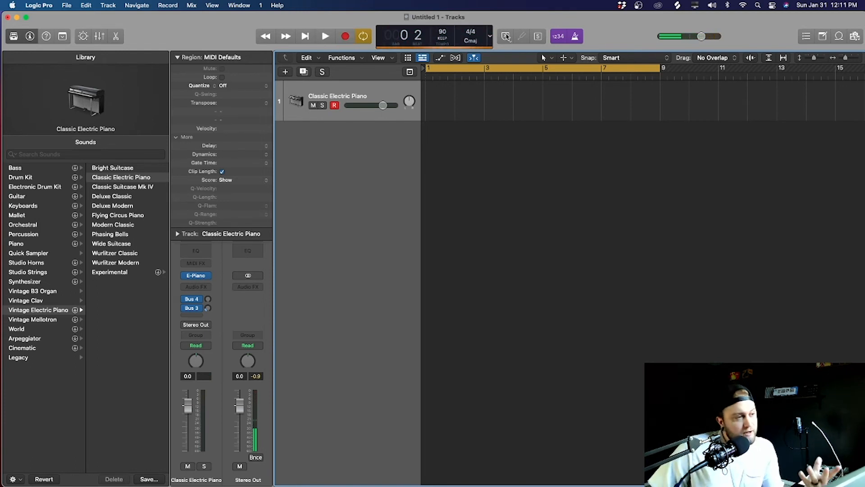
pyautogui.click(178, 59)
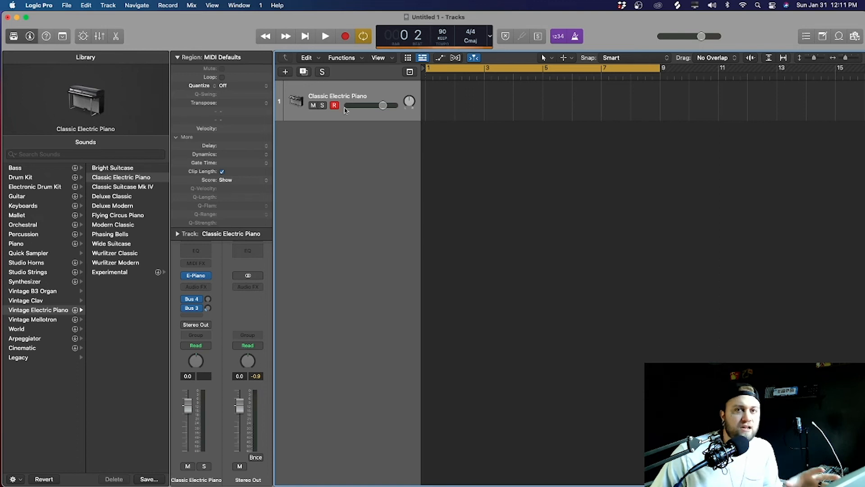
pyautogui.click(178, 57)
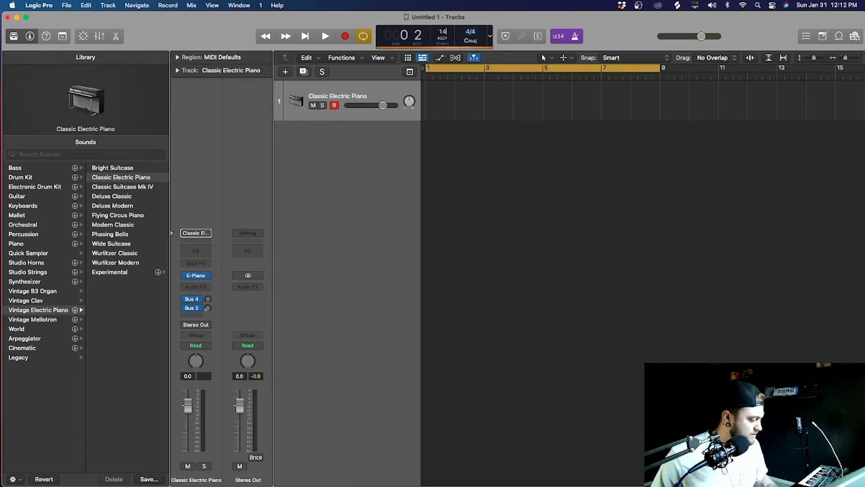
# Step: Set the project tempo to 145 and record a four-bar chord part on the Classic Electric Piano track from bar 1
pyautogui.click(509, 94)
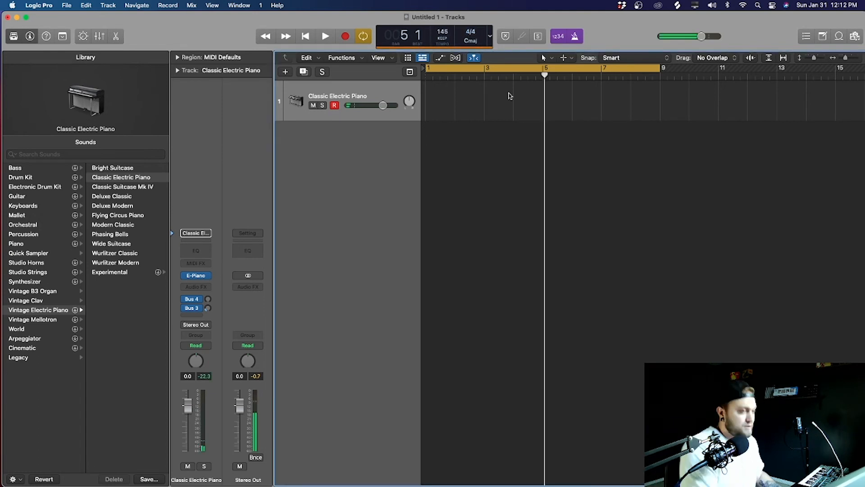
pyautogui.press('space')
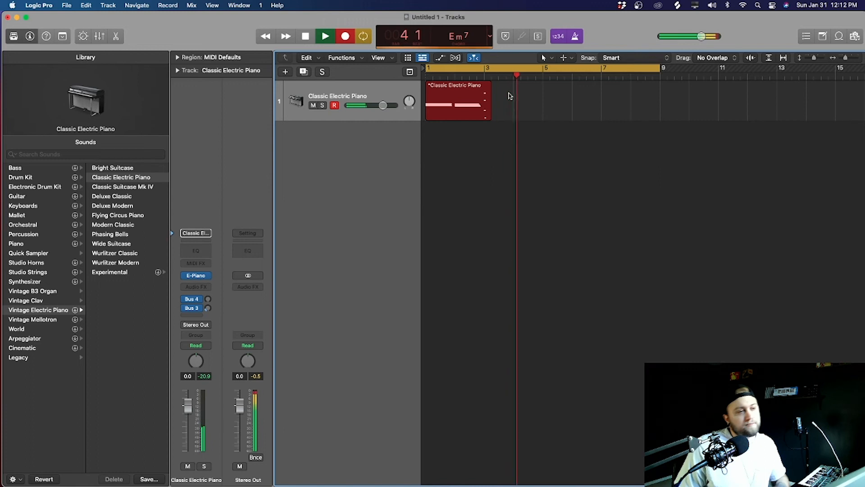
pyautogui.press('space')
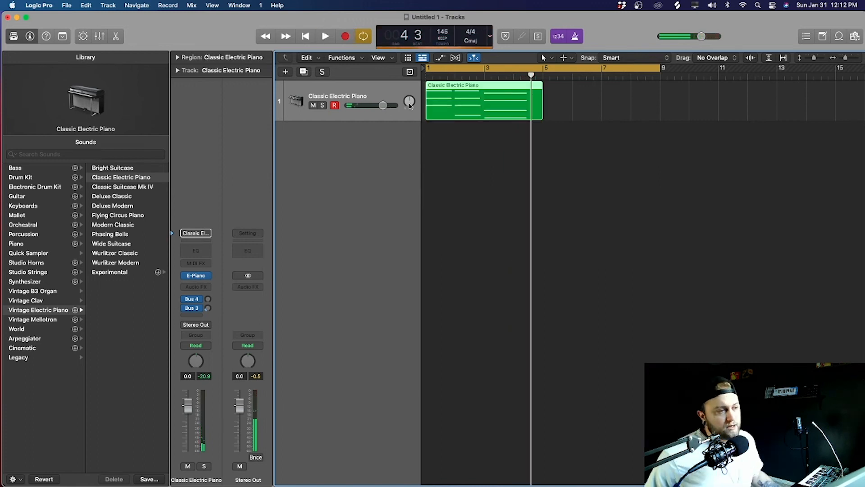
# Step: Quantize the recorded Classic Electric Piano region to 1/16 Note
pyautogui.click(177, 58)
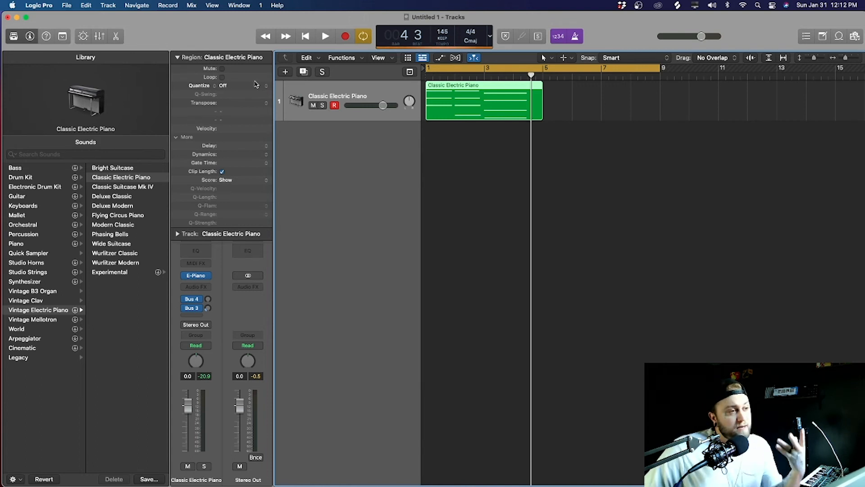
pyautogui.click(225, 86)
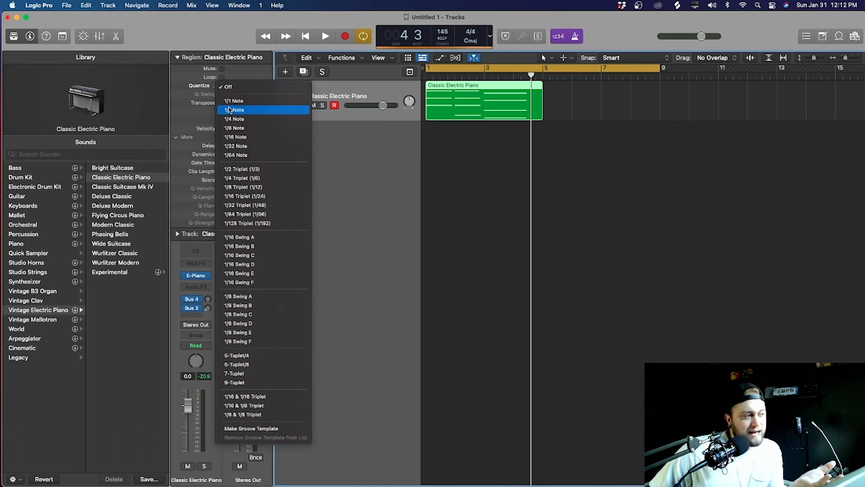
pyautogui.click(235, 136)
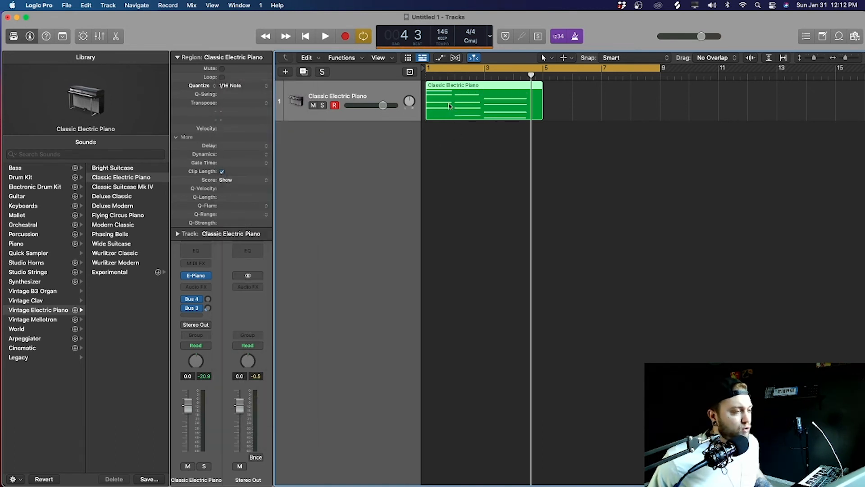
# Step: Open the quantized region in the Piano Roll and play it back into bar 3
pyautogui.doubleClick(460, 107)
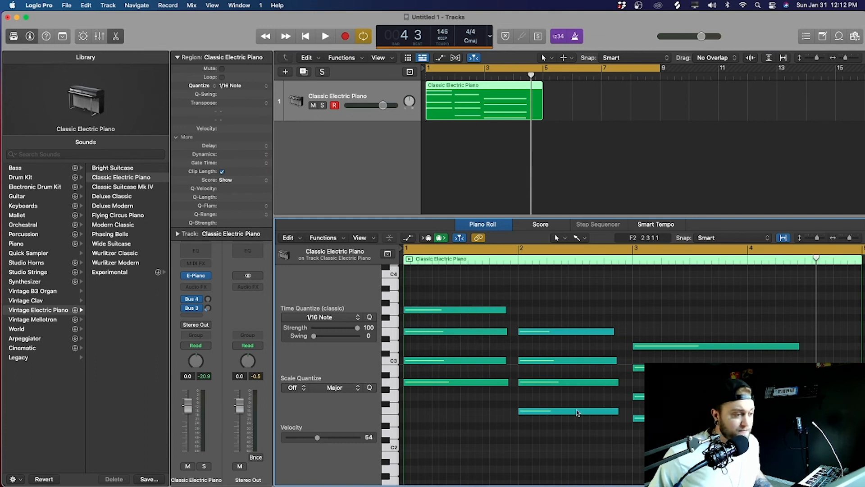
pyautogui.press('space')
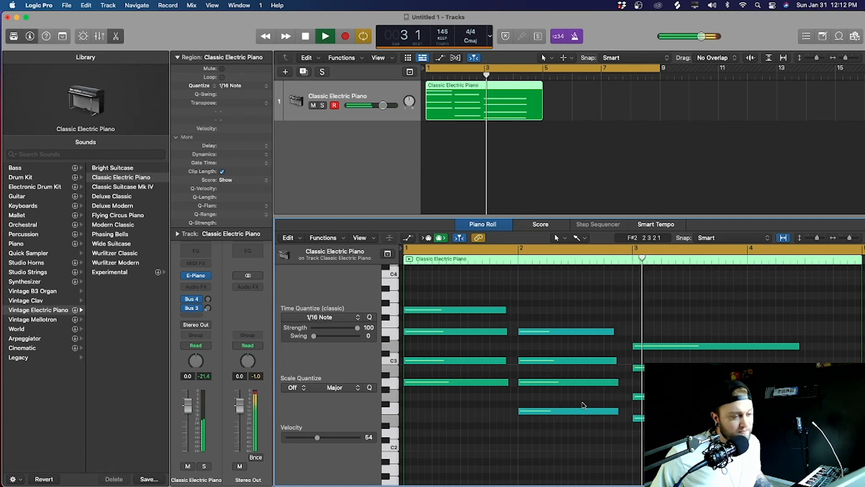
pyautogui.press('space')
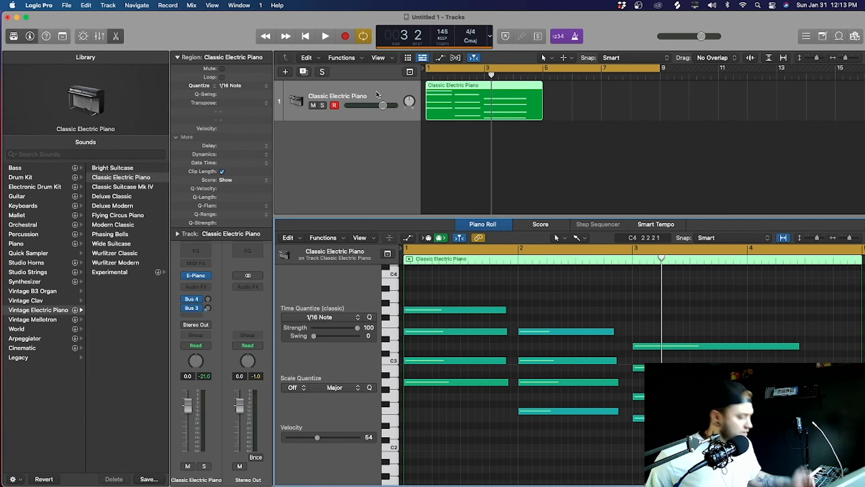
# Step: Duplicate the Classic Electric Piano track with its settings, look through the instrument choices without changing any, and close the Piano Roll
pyautogui.press('super+d')
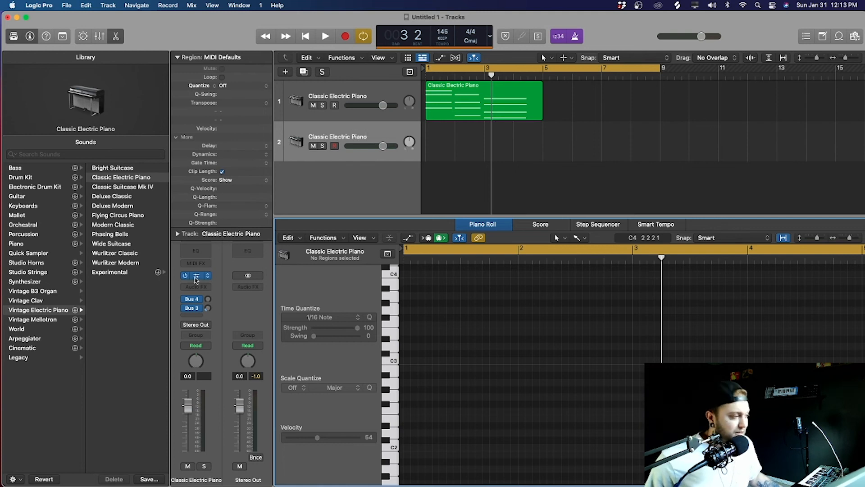
pyautogui.click(210, 276)
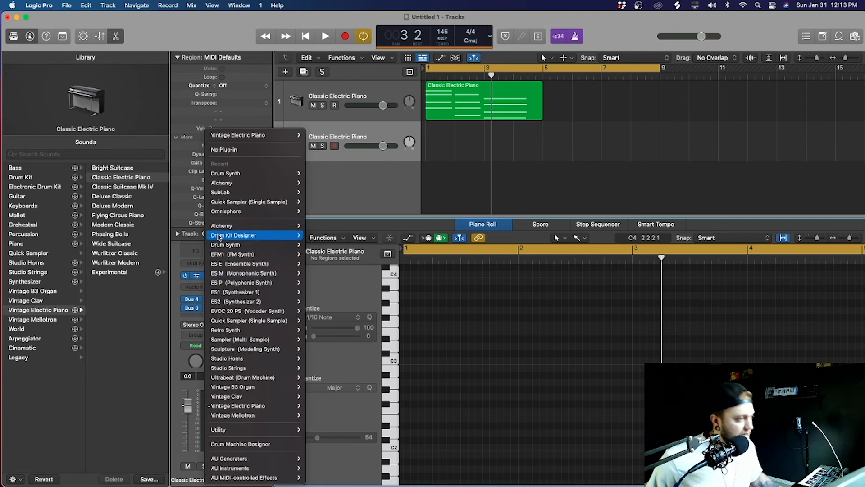
pyautogui.click(332, 191)
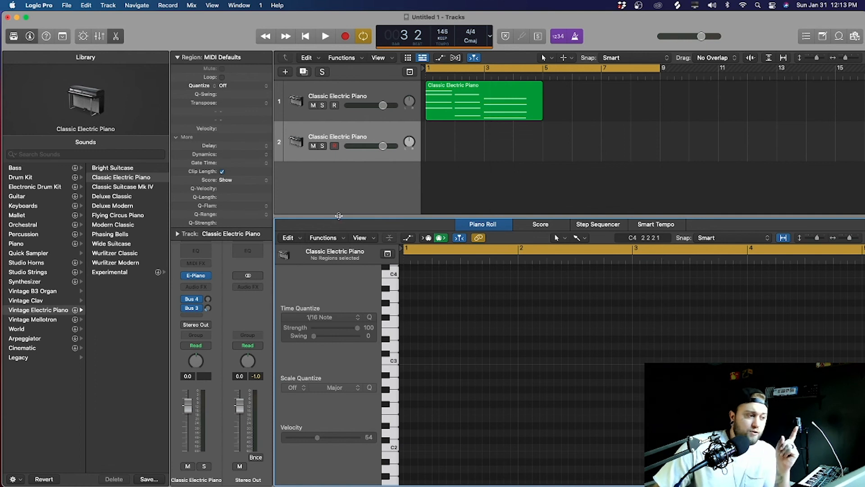
pyautogui.press('p')
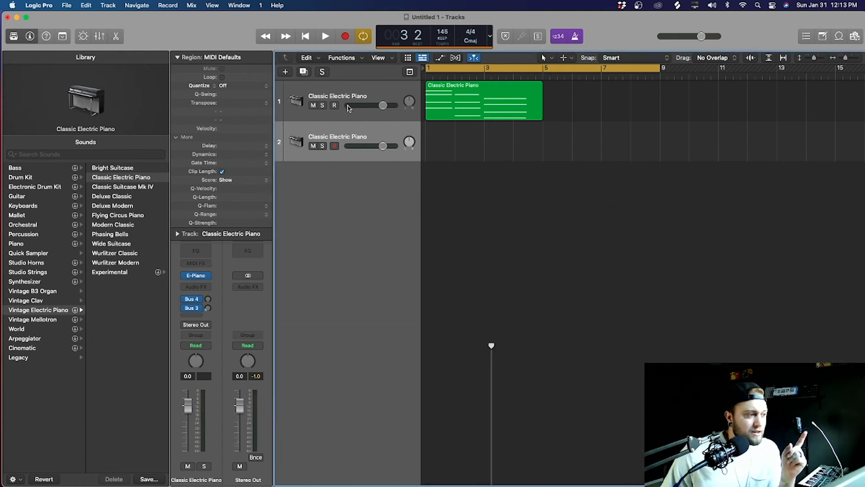
# Step: Collapse the region settings and compare the two Classic Electric Piano tracks, ending with the first one selected
pyautogui.click(178, 58)
pyautogui.click(359, 100)
pyautogui.click(359, 100)
pyautogui.click(373, 134)
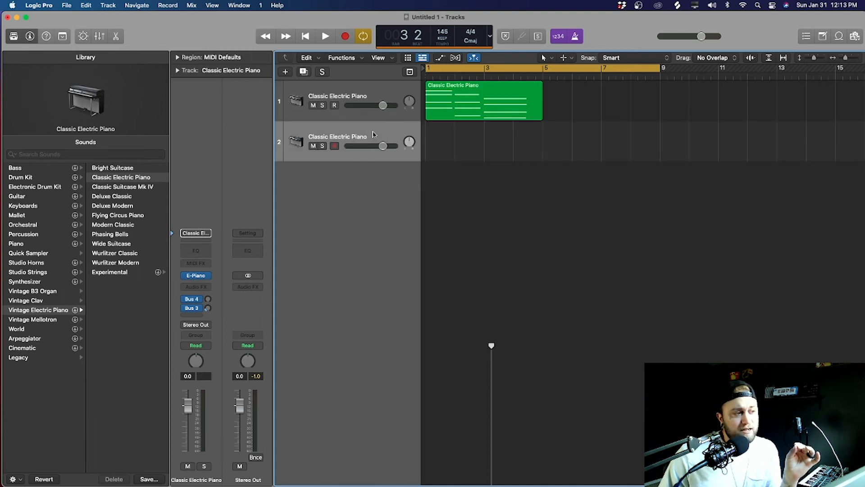
pyautogui.click(347, 94)
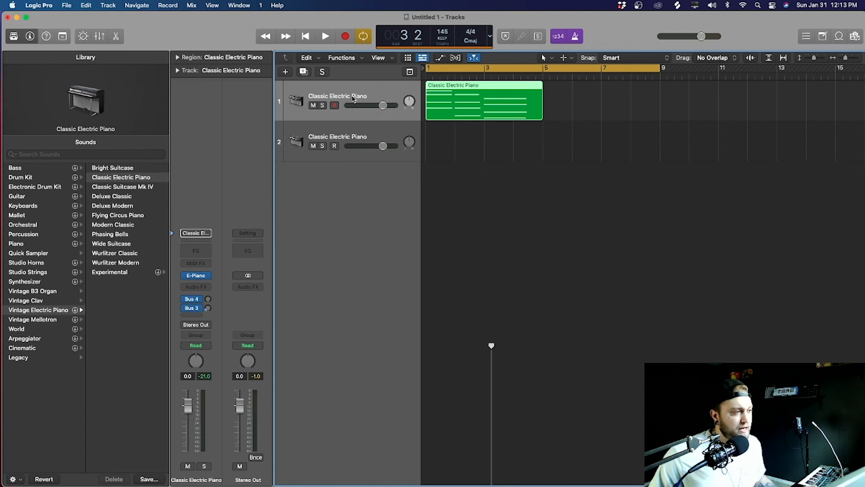
# Step: Open the first track's Vintage Electric Piano plug-in, move its window aside, and close it
pyautogui.click(195, 275)
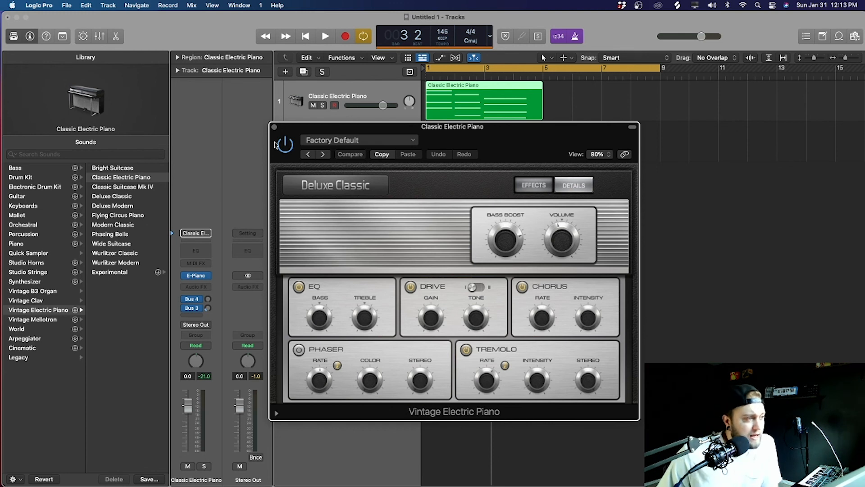
pyautogui.moveTo(284, 134); pyautogui.dragTo(339, 122)
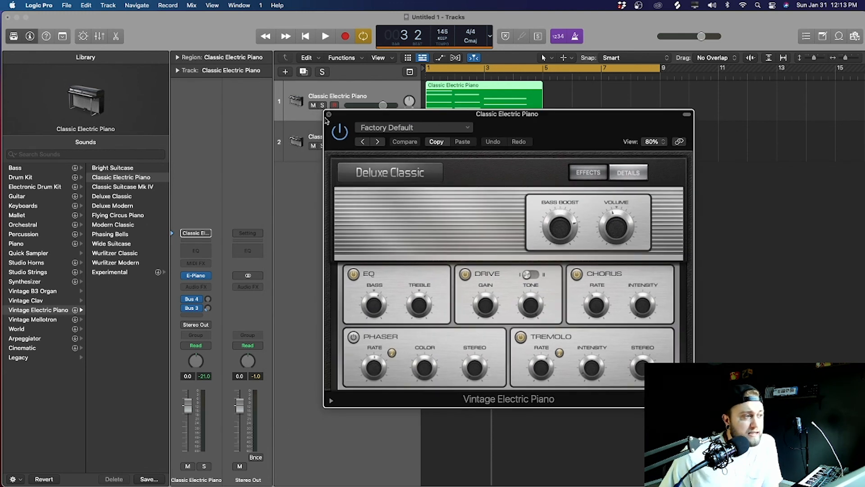
pyautogui.press('super+d')
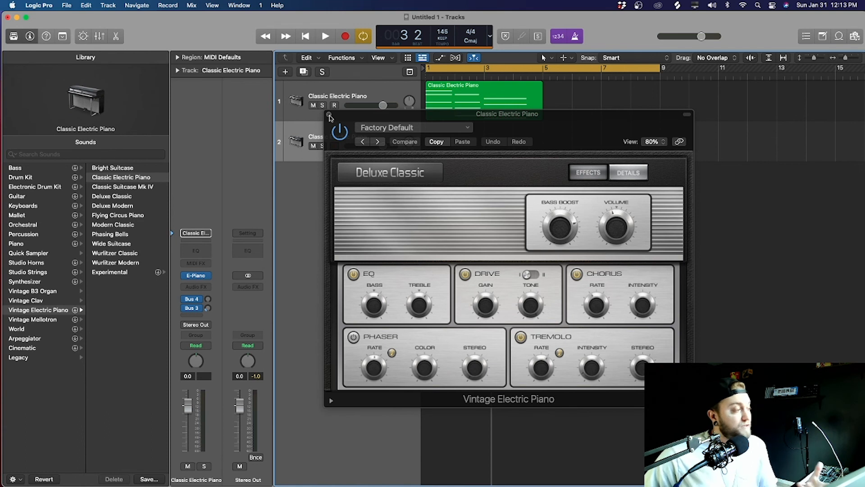
pyautogui.click(330, 117)
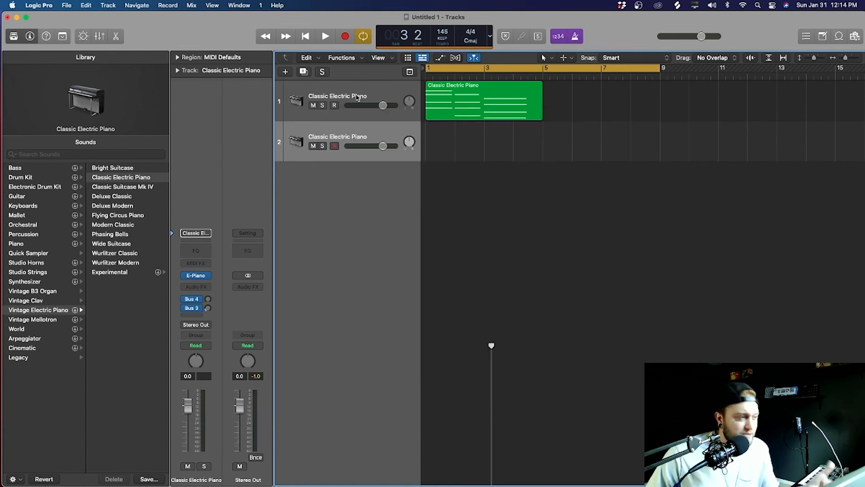
# Step: Inspect the Vintage Electric Piano plug-in on the duplicated track, close it, and select the first track
pyautogui.click(356, 97)
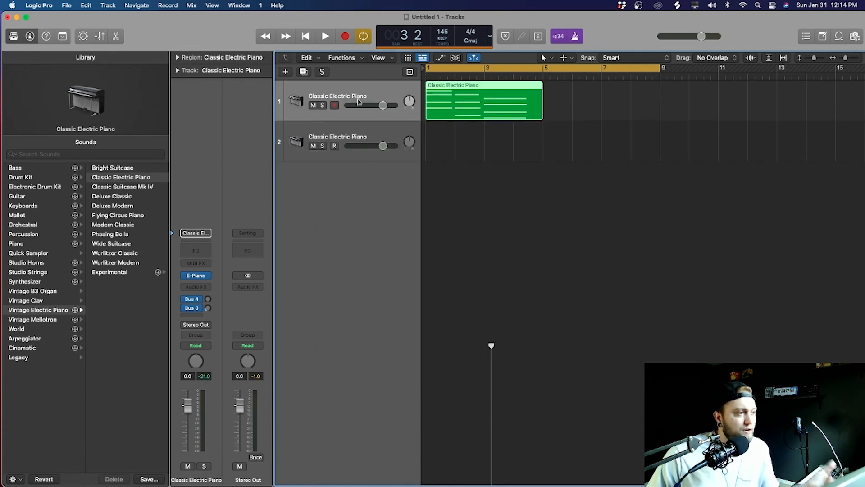
pyautogui.click(356, 131)
pyautogui.click(196, 274)
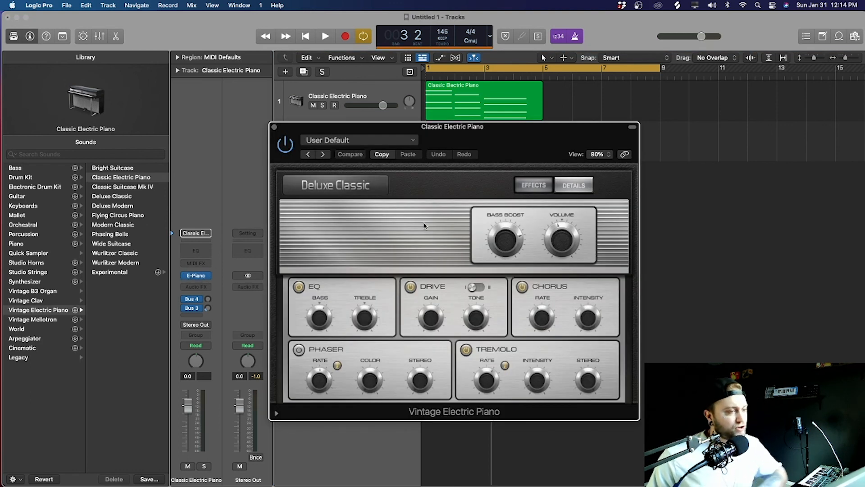
pyautogui.click(274, 126)
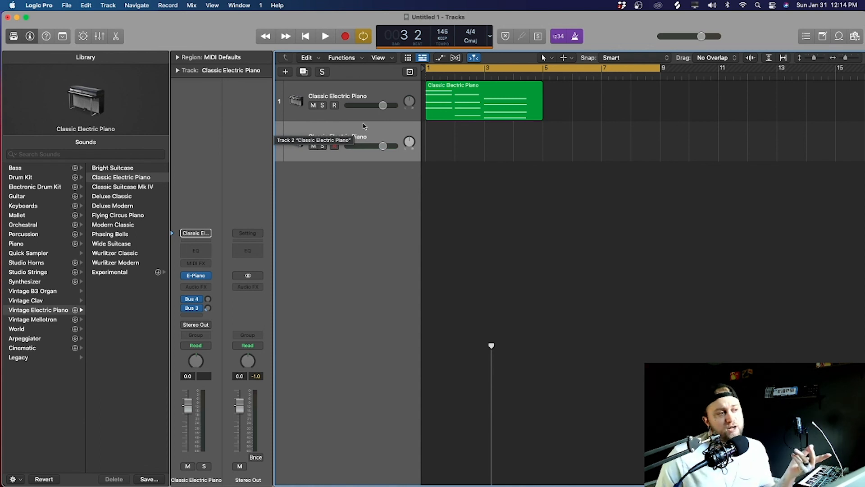
pyautogui.click(384, 94)
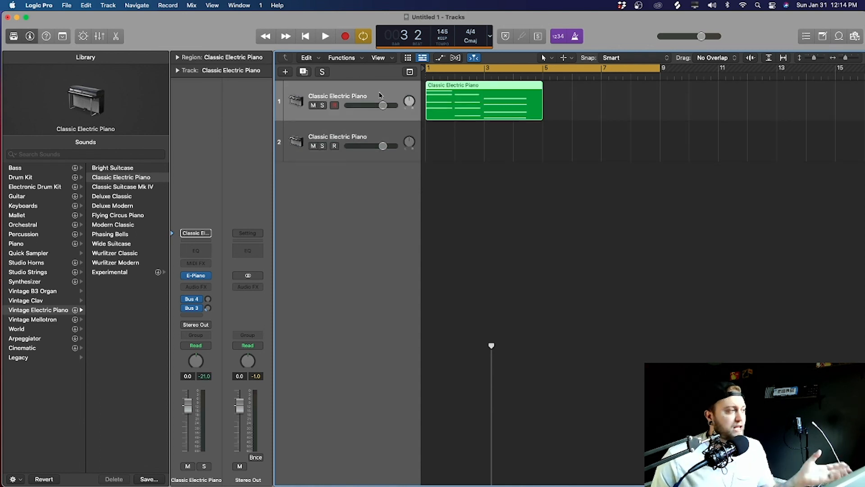